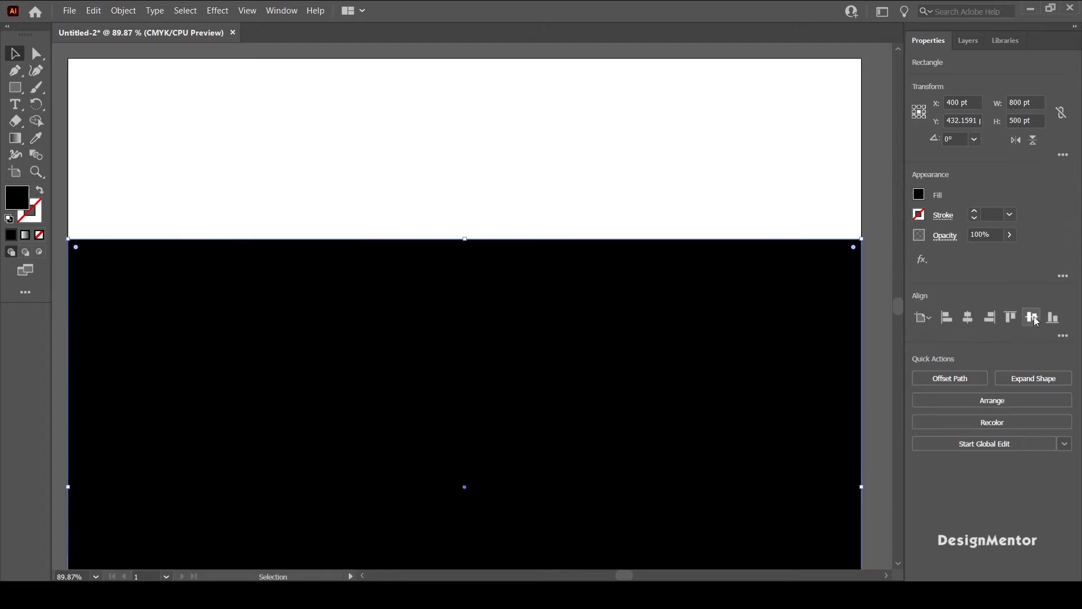
# Step: Lock the black background rectangle that covers the artboard
pyautogui.click(873, 134)
pyautogui.click(232, 89)
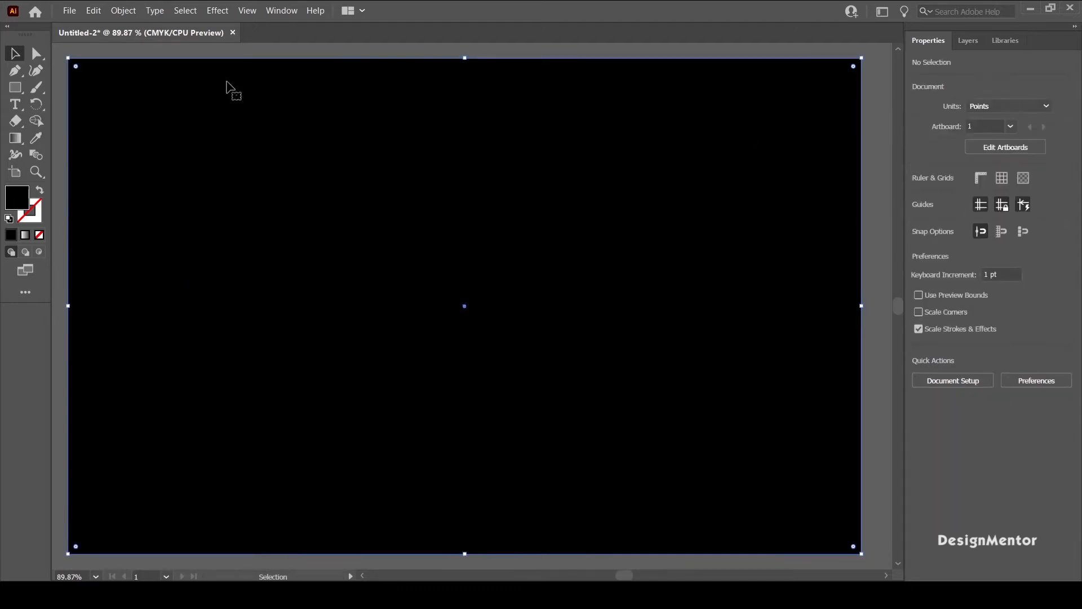
pyautogui.click(122, 11)
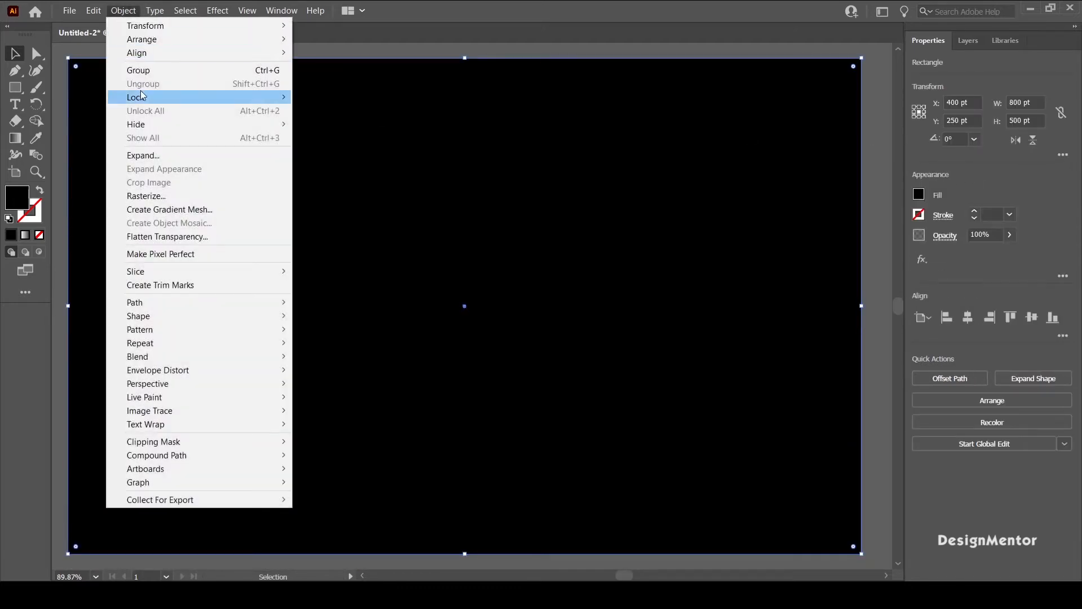
pyautogui.moveTo(270, 97)
pyautogui.click(336, 97)
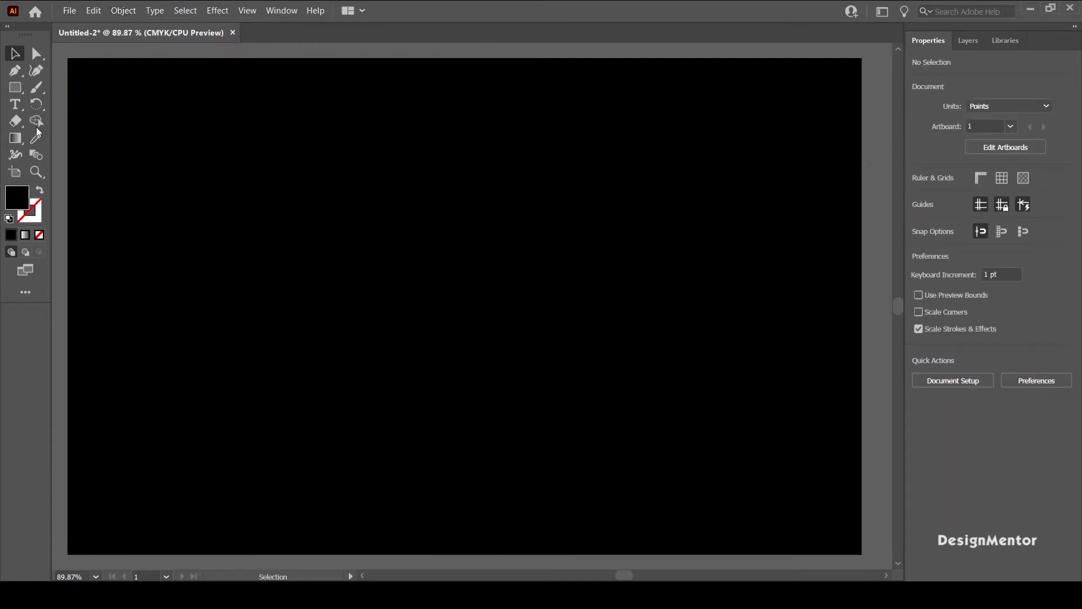
# Step: Create a 150 by 150 pt circle with no fill and a yellow stroke
pyautogui.moveTo(15, 88); pyautogui.dragTo(57, 110)
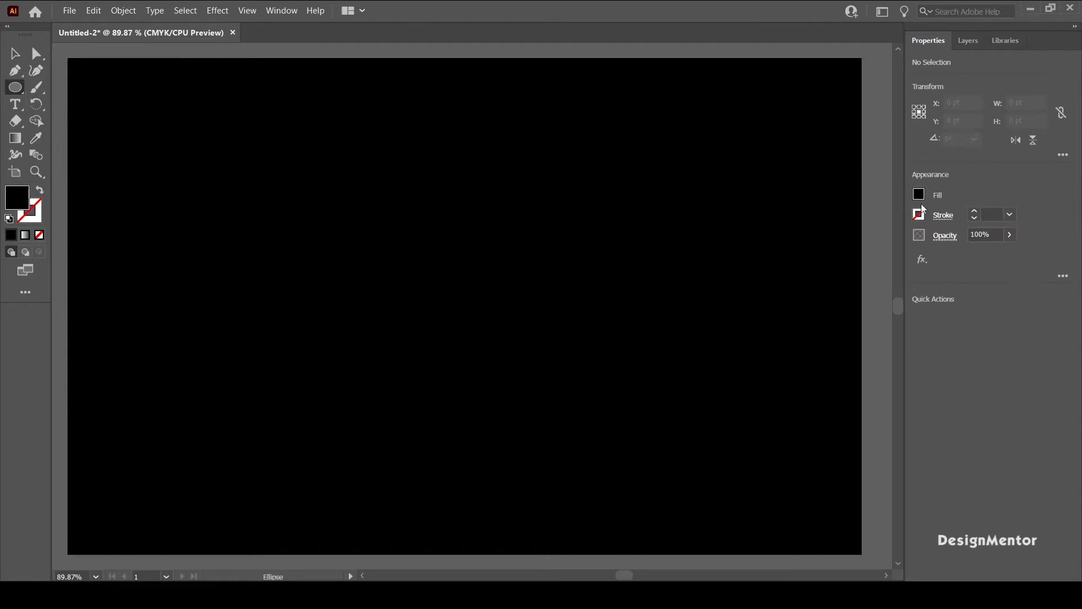
pyautogui.click(919, 194)
pyautogui.click(765, 244)
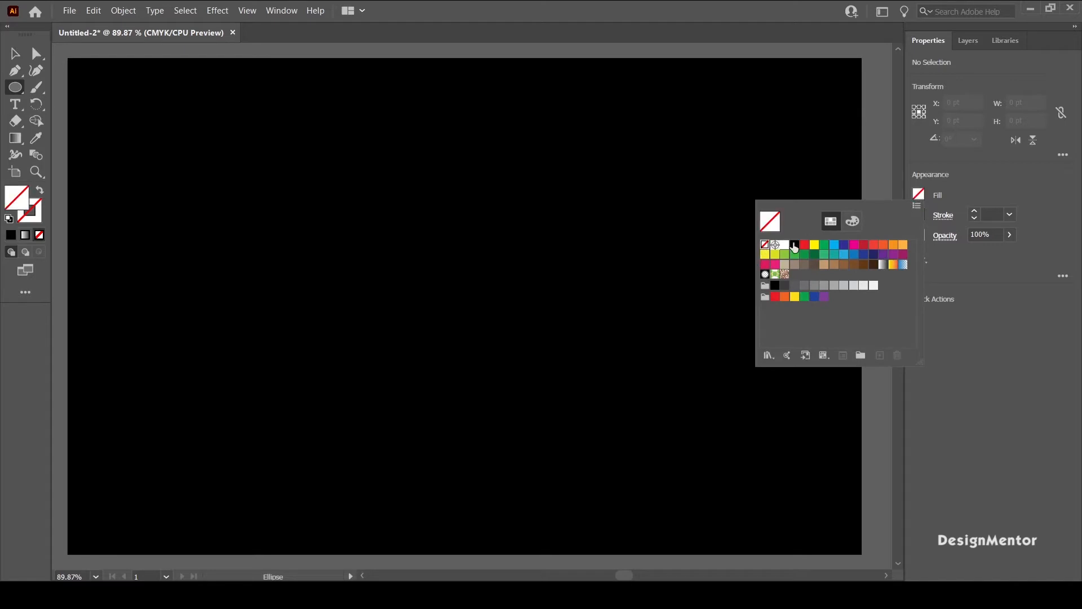
pyautogui.click(919, 214)
pyautogui.click(814, 265)
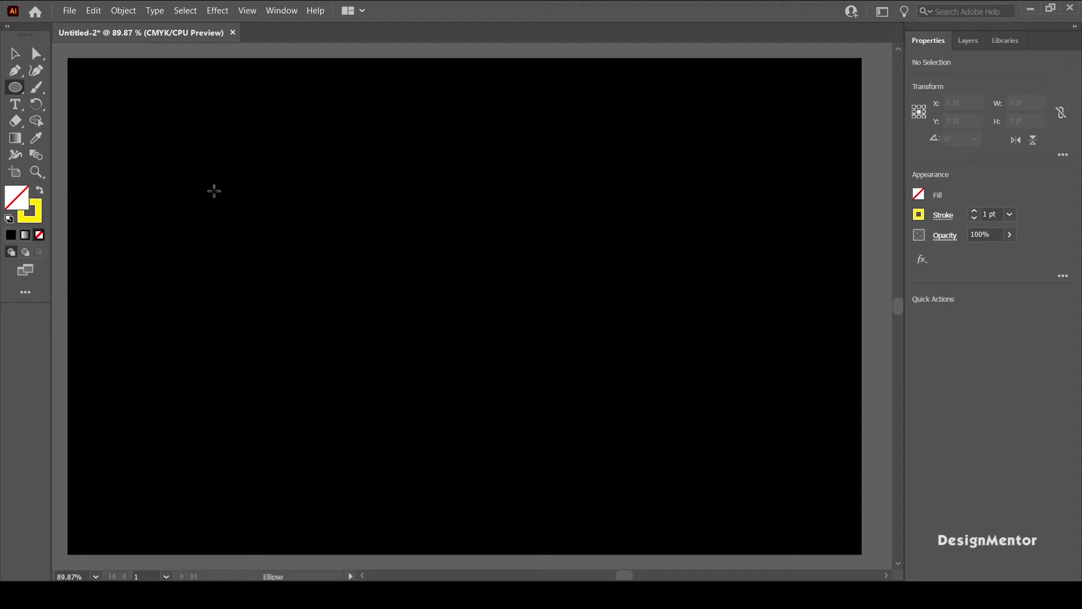
pyautogui.click(463, 306)
pyautogui.click(504, 319)
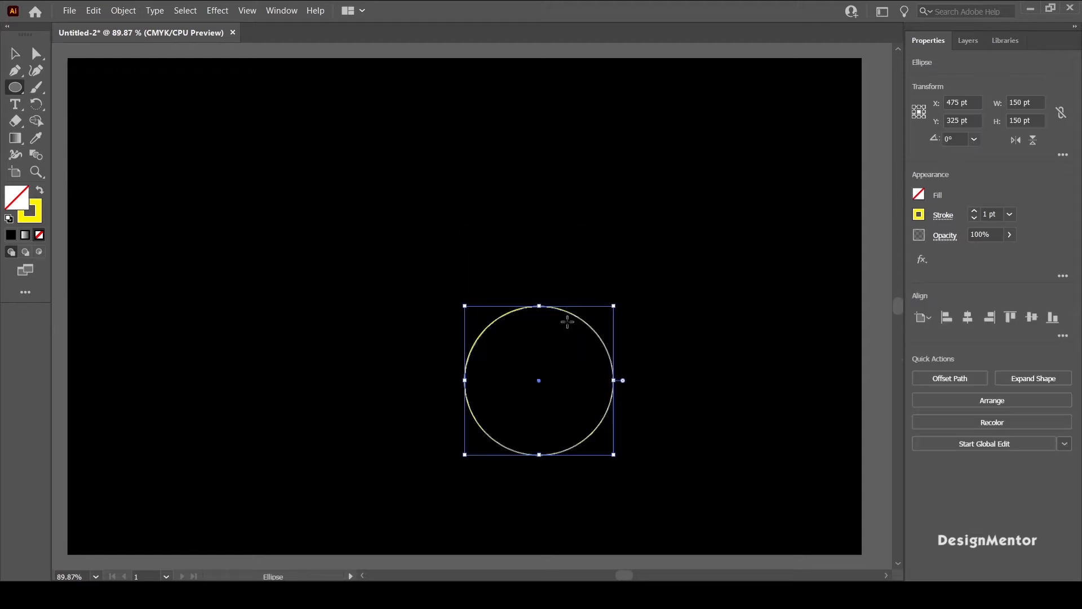
# Step: Set the circle's stroke weight to 14 pt and centre the circle horizontally and vertically on the artboard
pyautogui.click(994, 215)
pyautogui.press('Return')
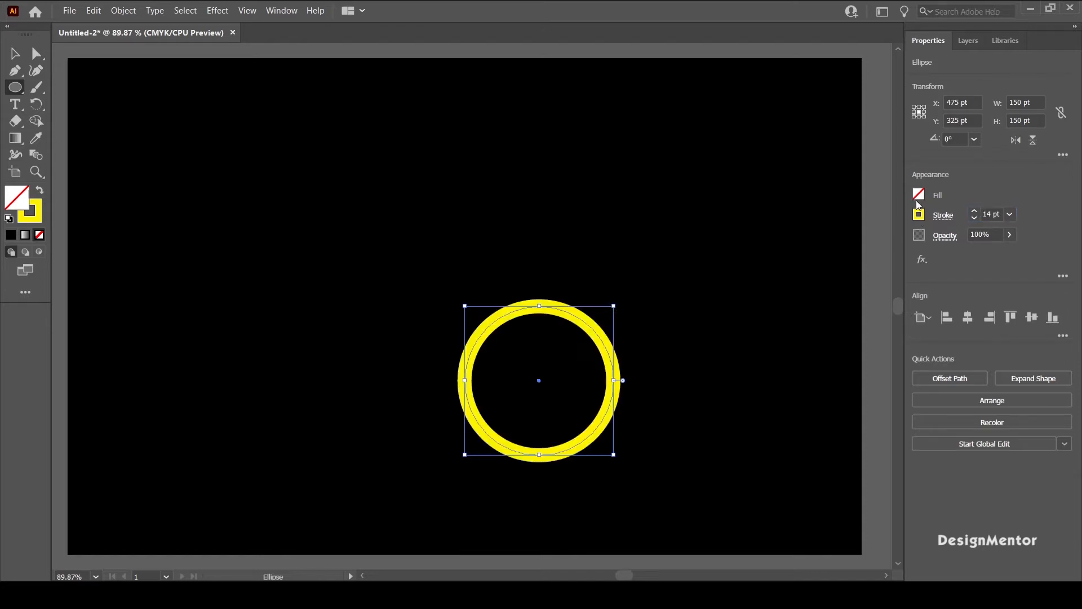
pyautogui.click(968, 317)
pyautogui.click(1028, 320)
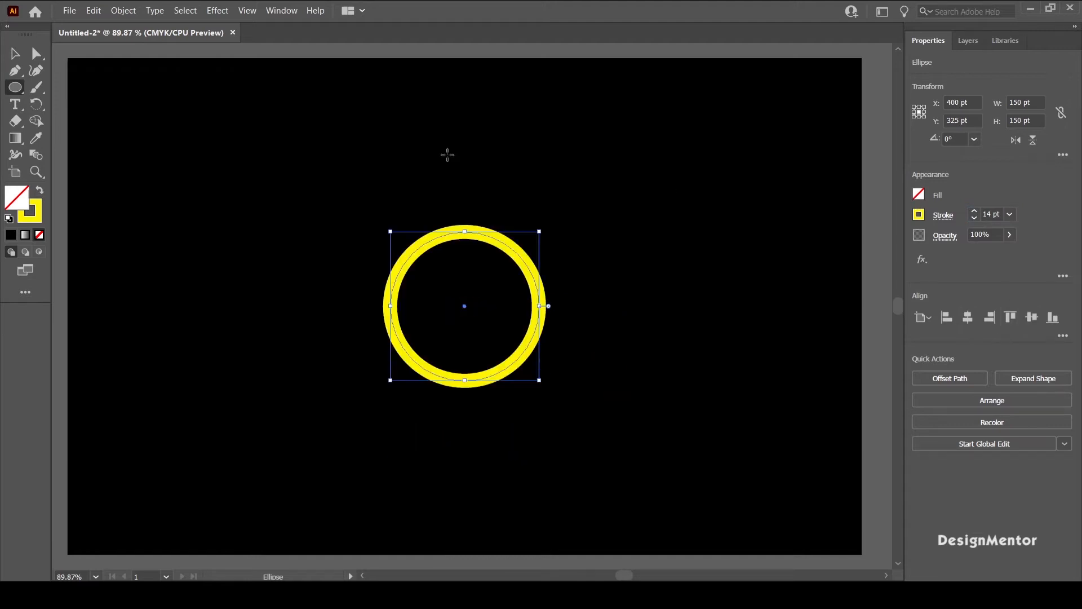
pyautogui.click(14, 54)
pyautogui.click(361, 216)
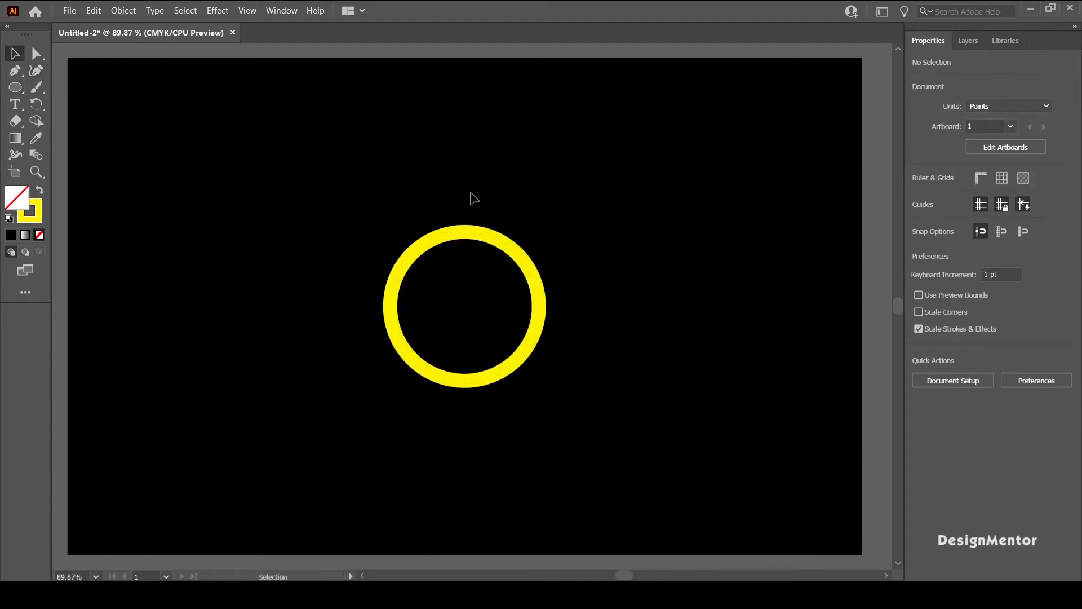
# Step: Move the yellow circle straight up from the artboard centre to Y 120 pt
pyautogui.click(515, 255)
pyautogui.moveTo(430, 189); pyautogui.dragTo(552, 284)
pyautogui.click(598, 286)
pyautogui.moveTo(363, 194); pyautogui.dragTo(633, 318)
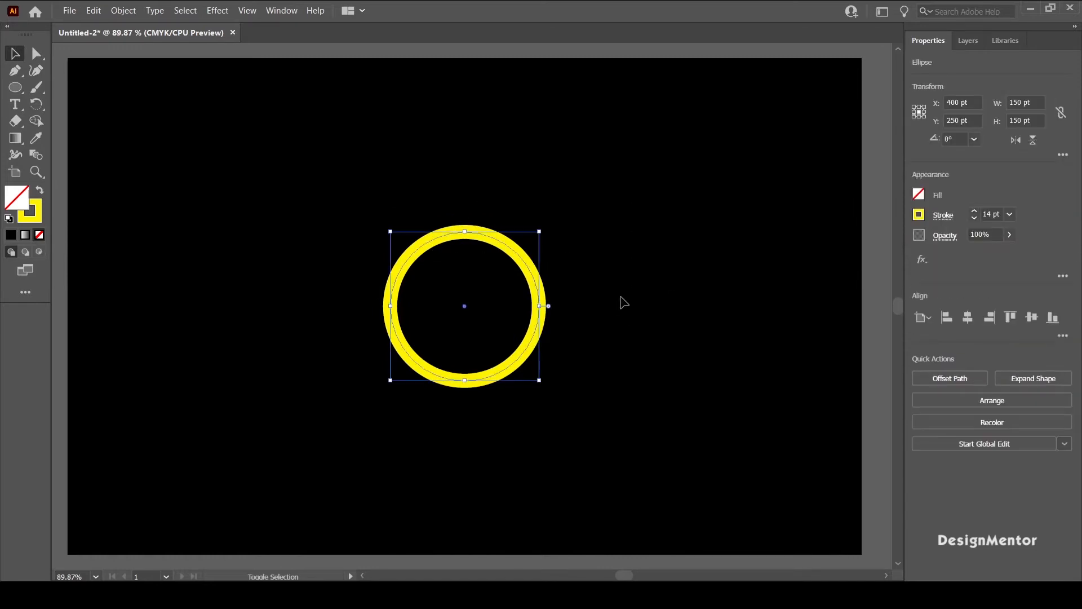
pyautogui.hotkey('shift', 'Up')
pyautogui.hotkey('shift', 'Up')
pyautogui.hotkey('shift', 'Up')
pyautogui.hotkey('shift', 'Up')
pyautogui.hotkey('shift', 'Up')
pyautogui.hotkey('shift', 'Up')
pyautogui.hotkey('shift', 'Up')
pyautogui.hotkey('shift', 'Up')
pyautogui.hotkey('shift', 'Up')
pyautogui.hotkey('shift', 'Up')
pyautogui.hotkey('shift', 'Up')
pyautogui.hotkey('shift', 'Up')
pyautogui.hotkey('shift', 'Up')
pyautogui.hotkey('shift', 'Up')
pyautogui.hotkey('shift', 'Up')
pyautogui.hotkey('shift', 'Up')
pyautogui.hotkey('shift', 'Up')
pyautogui.hotkey('shift', 'Up')
pyautogui.hotkey('shift', 'Up')
pyautogui.hotkey('shift', 'Up')
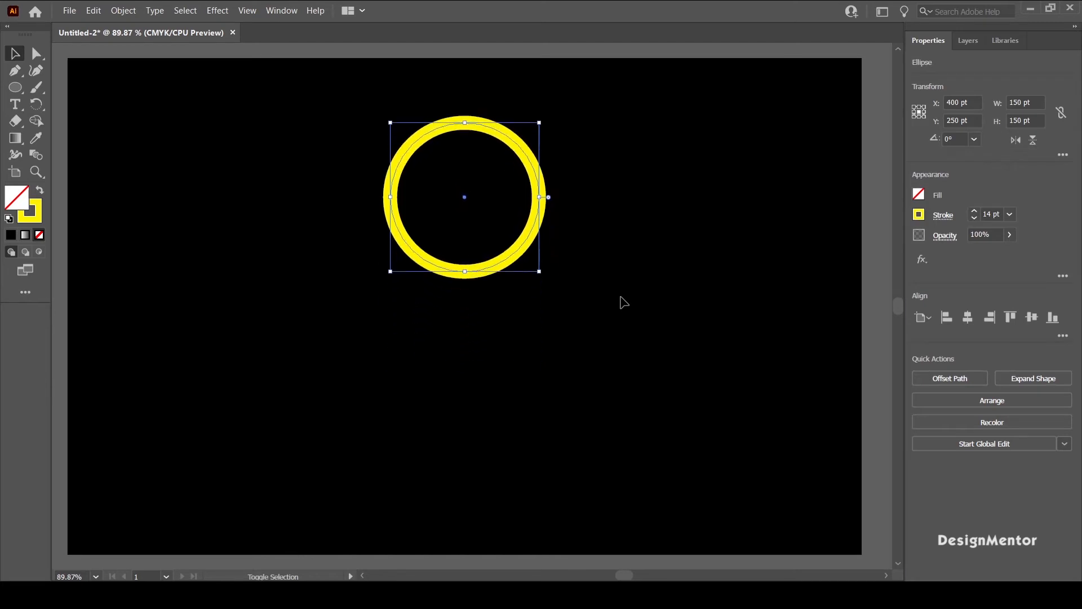
pyautogui.hotkey('shift', 'Up')
pyautogui.hotkey('shift', 'Down')
pyautogui.hotkey('shift', 'Down')
pyautogui.hotkey('shift', 'Up')
# Step: Create a copy of the yellow circle rotated 45° around the artboard's centre point
pyautogui.click(623, 302)
pyautogui.moveTo(350, 116); pyautogui.dragTo(623, 235)
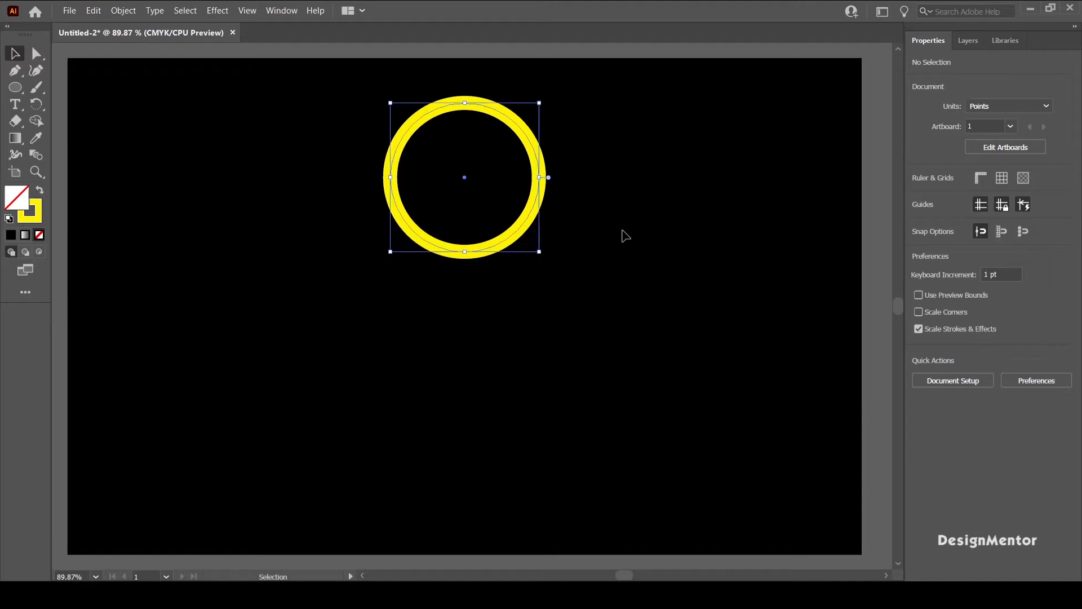
pyautogui.moveTo(321, 102); pyautogui.dragTo(699, 218)
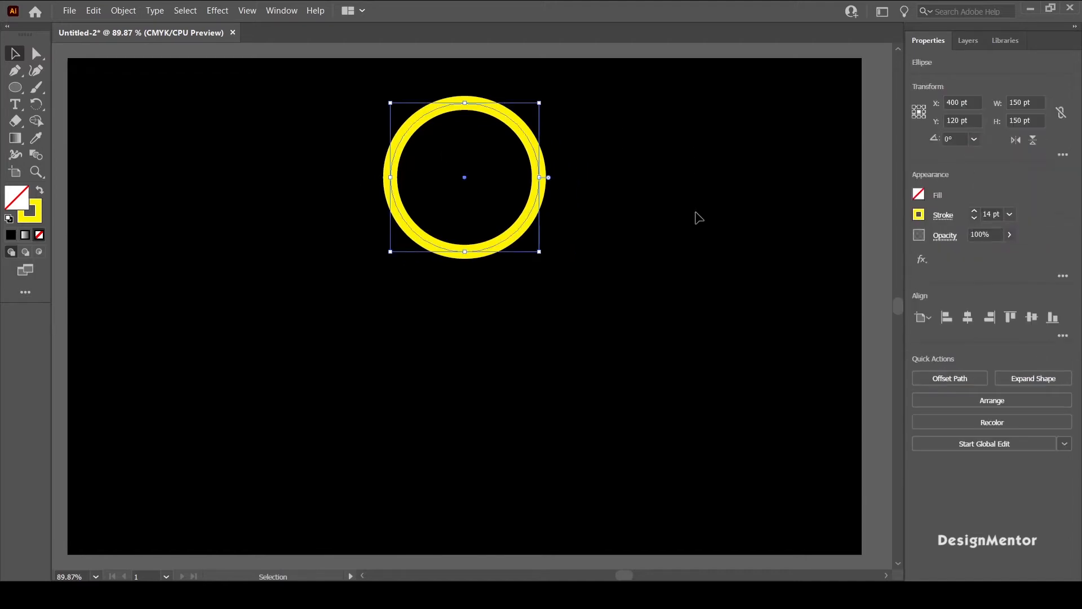
pyautogui.click(36, 104)
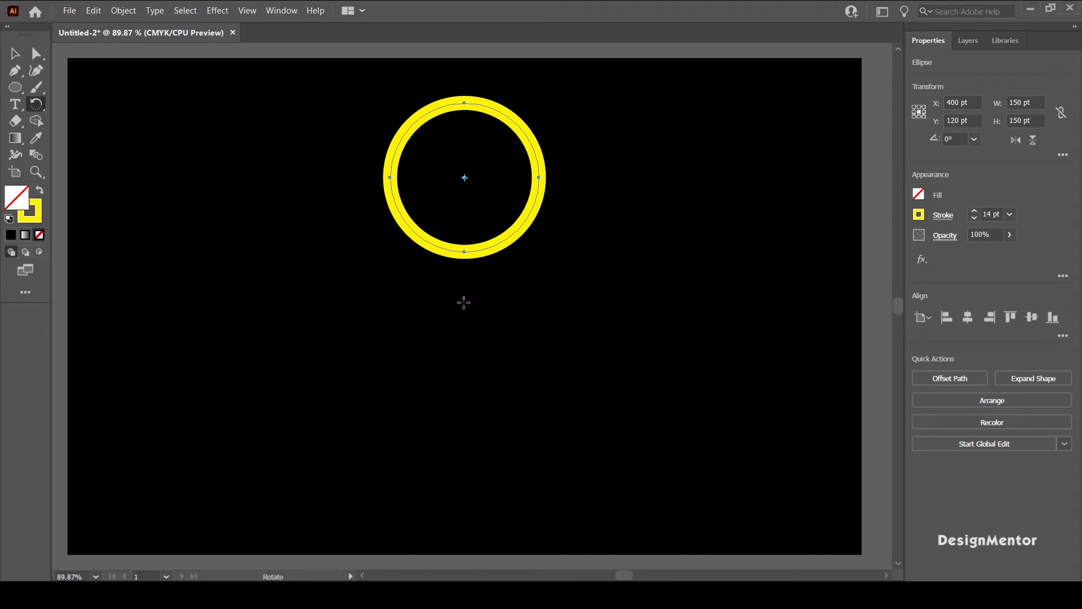
pyautogui.keyDown('alt'); pyautogui.click(465, 305); pyautogui.keyUp('alt')
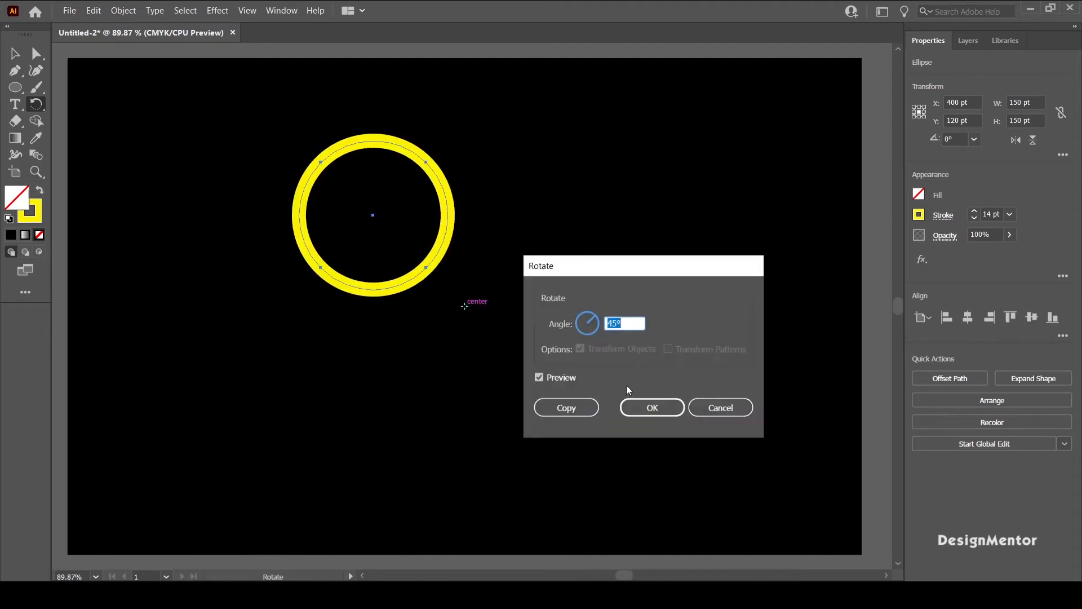
pyautogui.click(541, 406)
pyautogui.press('v')
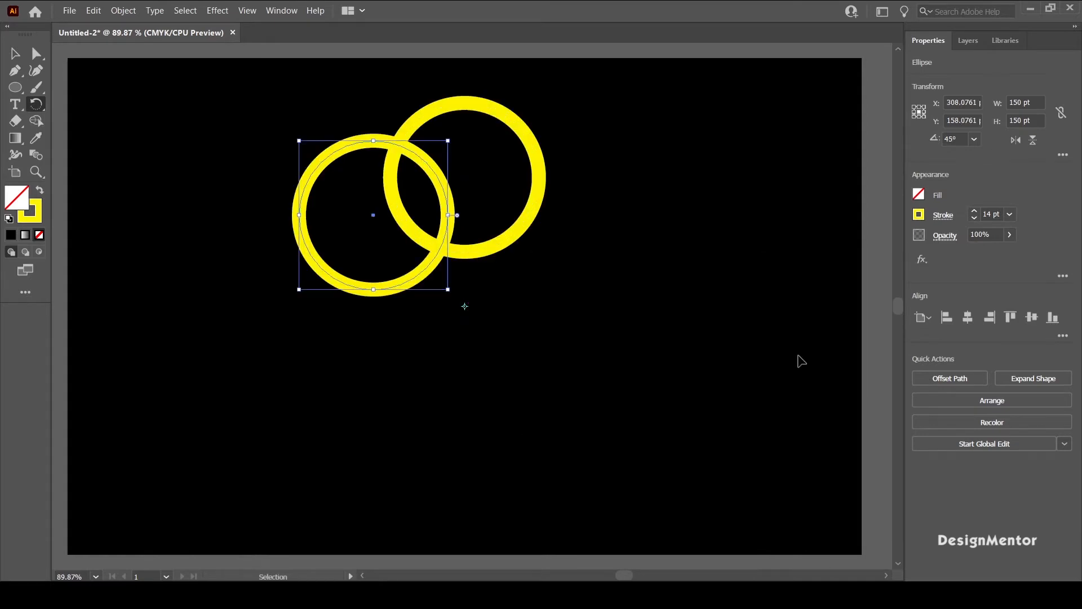
# Step: Repeat the rotated copy six times to complete a ring of eight interlocking circles
pyautogui.hotkey('ctrl', 'd')
pyautogui.hotkey('ctrl', 'd')
pyautogui.hotkey('ctrl', 'd')
pyautogui.hotkey('ctrl', 'd')
pyautogui.hotkey('ctrl', 'd')
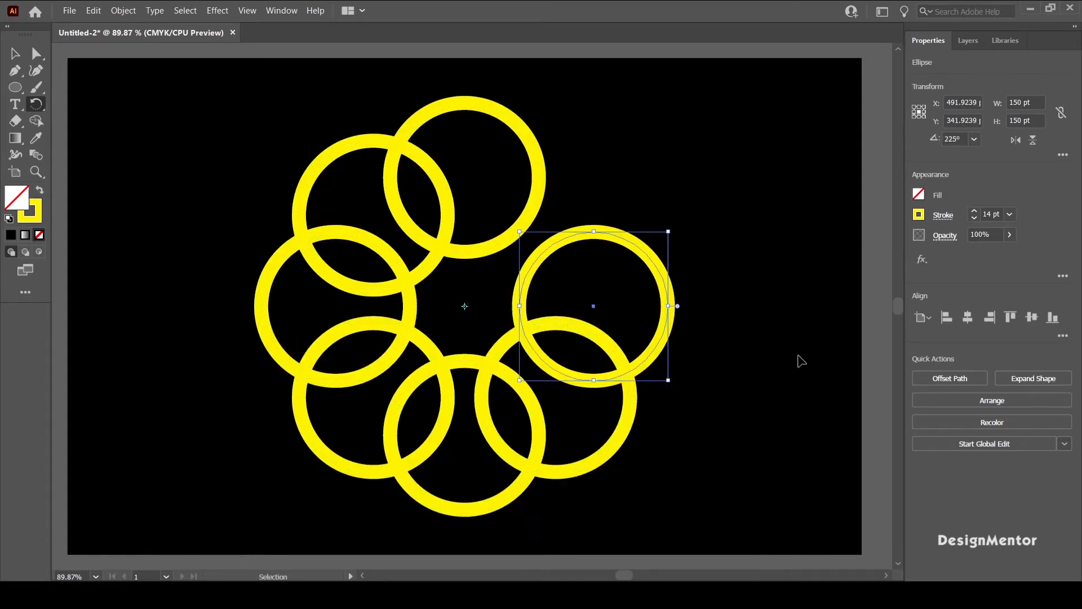
pyautogui.hotkey('ctrl', 'd')
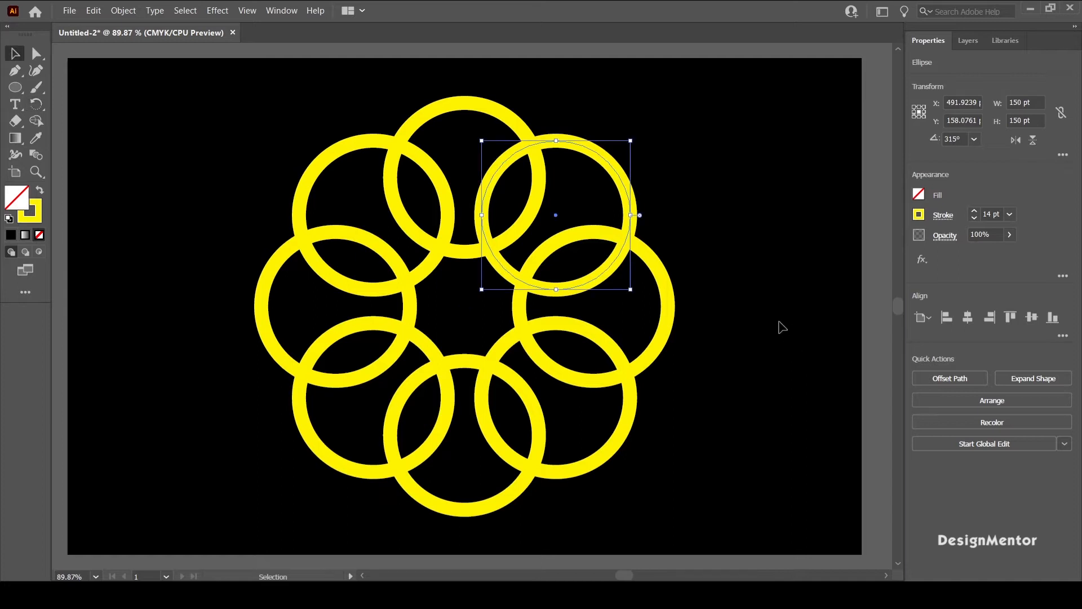
# Step: Select all eight yellow circles and expand their fill and stroke
pyautogui.click(782, 328)
pyautogui.moveTo(222, 114); pyautogui.dragTo(747, 480)
pyautogui.click(488, 273)
pyautogui.moveTo(218, 133); pyautogui.dragTo(783, 478)
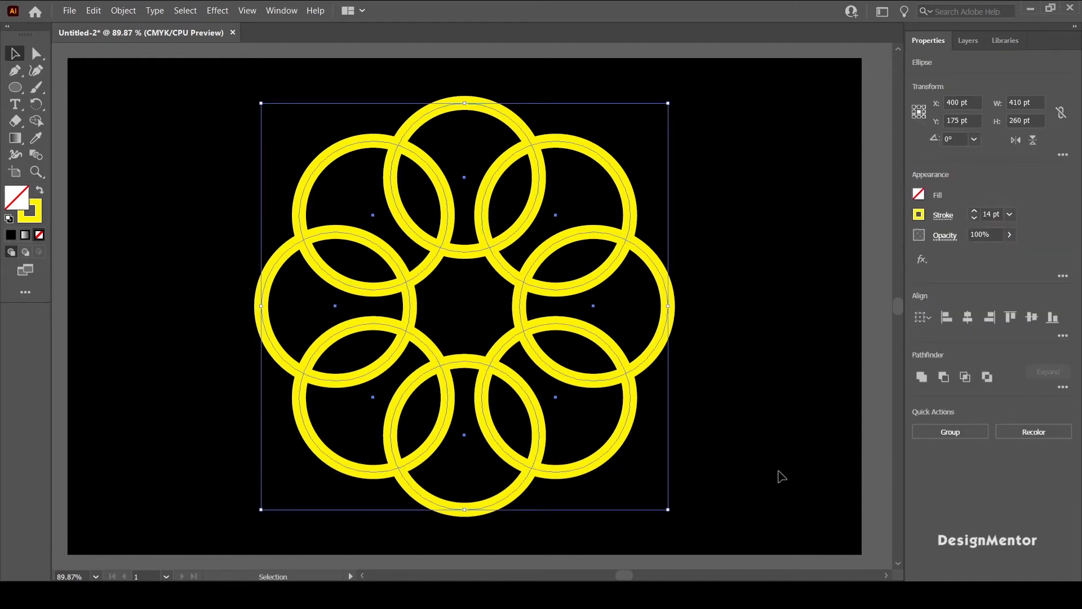
pyautogui.click(121, 13)
pyautogui.click(142, 156)
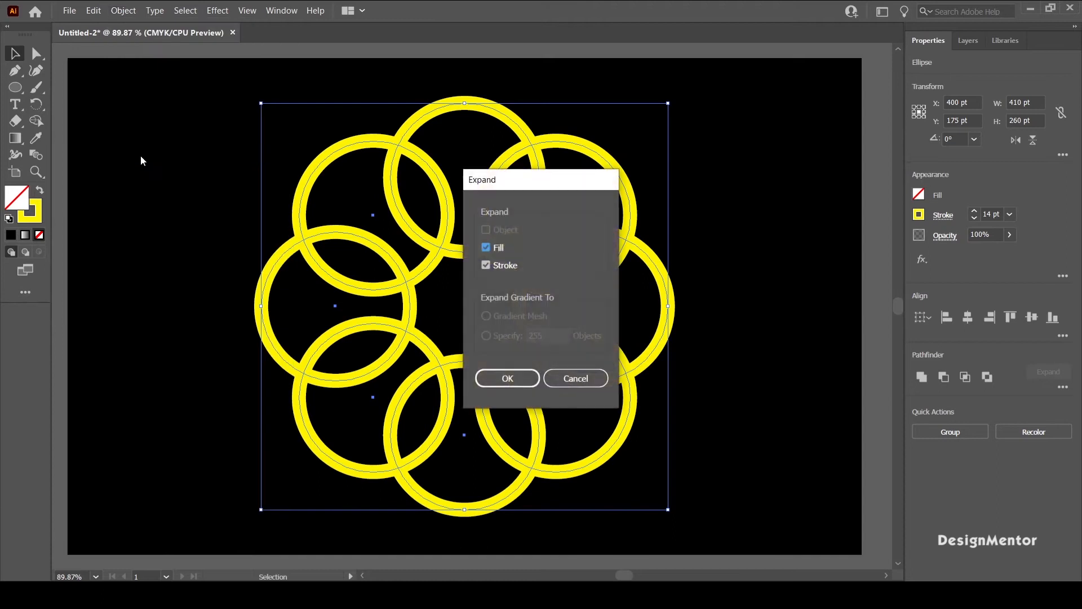
pyautogui.click(507, 379)
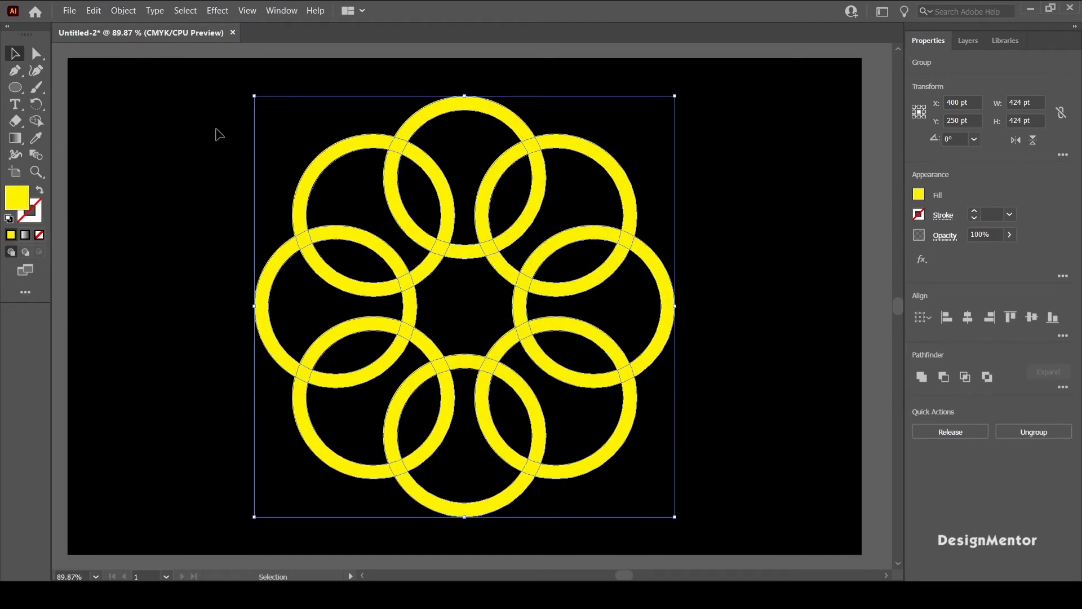
# Step: Offset the paths of the expanded circles by 8 pt with miter joins and a miter limit of 4
pyautogui.click(118, 14)
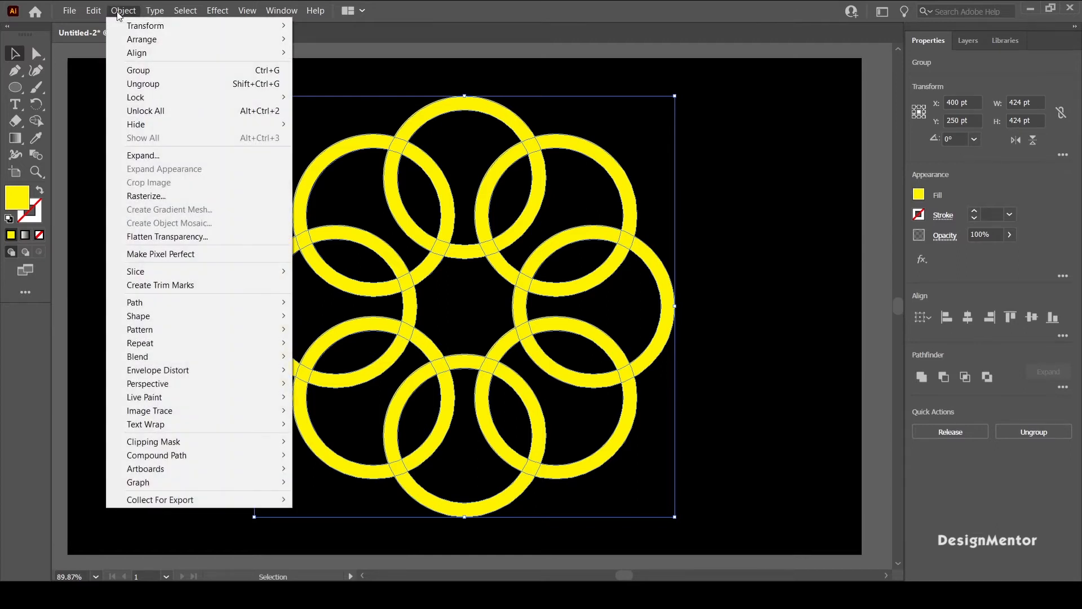
pyautogui.moveTo(160, 304)
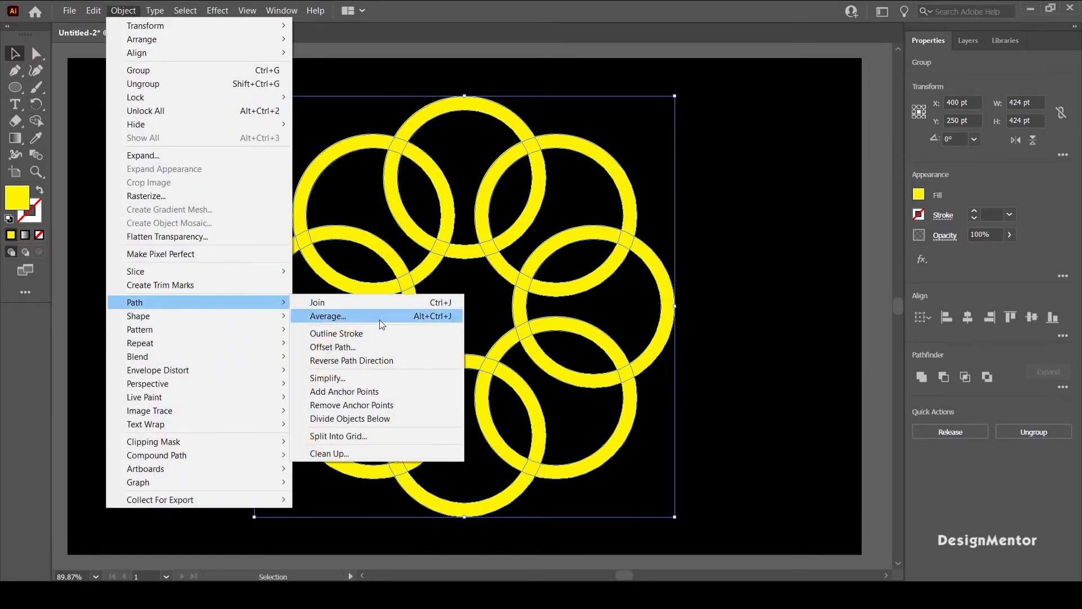
pyautogui.click(354, 350)
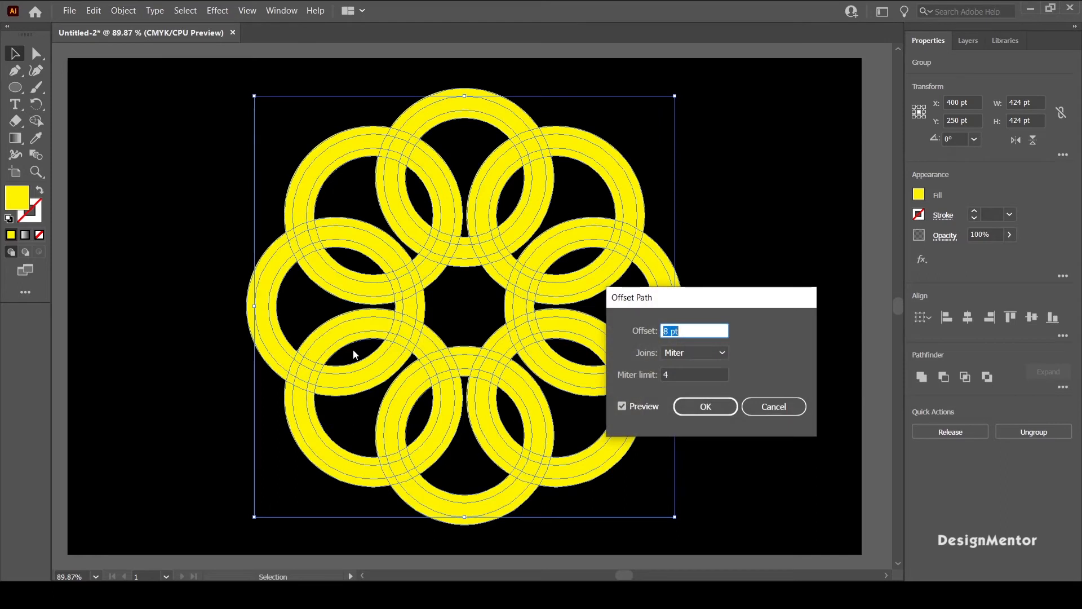
pyautogui.click(705, 407)
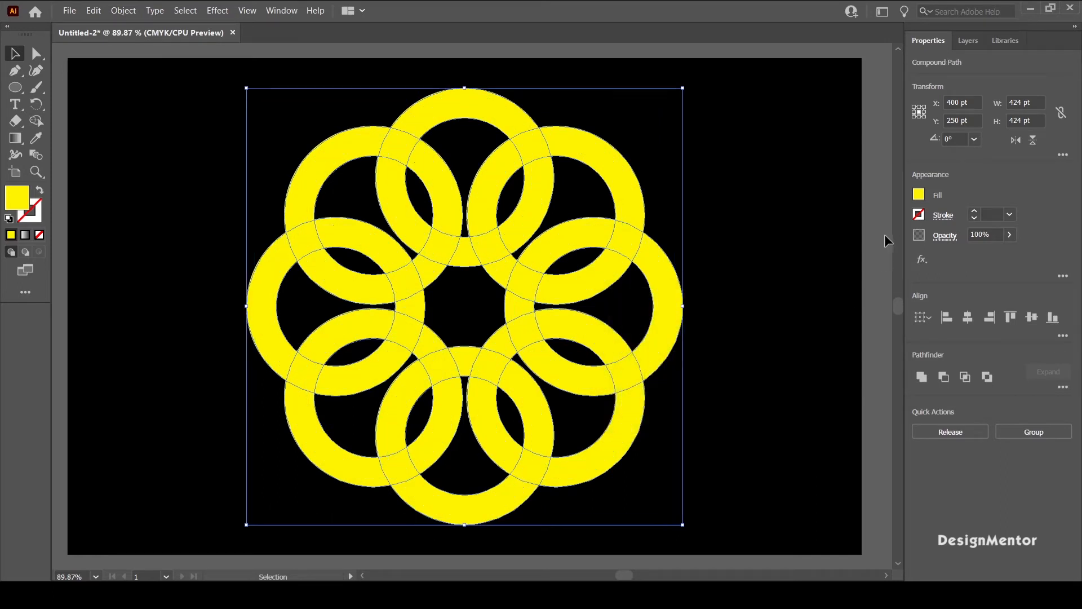
# Step: Fill the offset ring paths with black
pyautogui.click(919, 195)
pyautogui.click(794, 246)
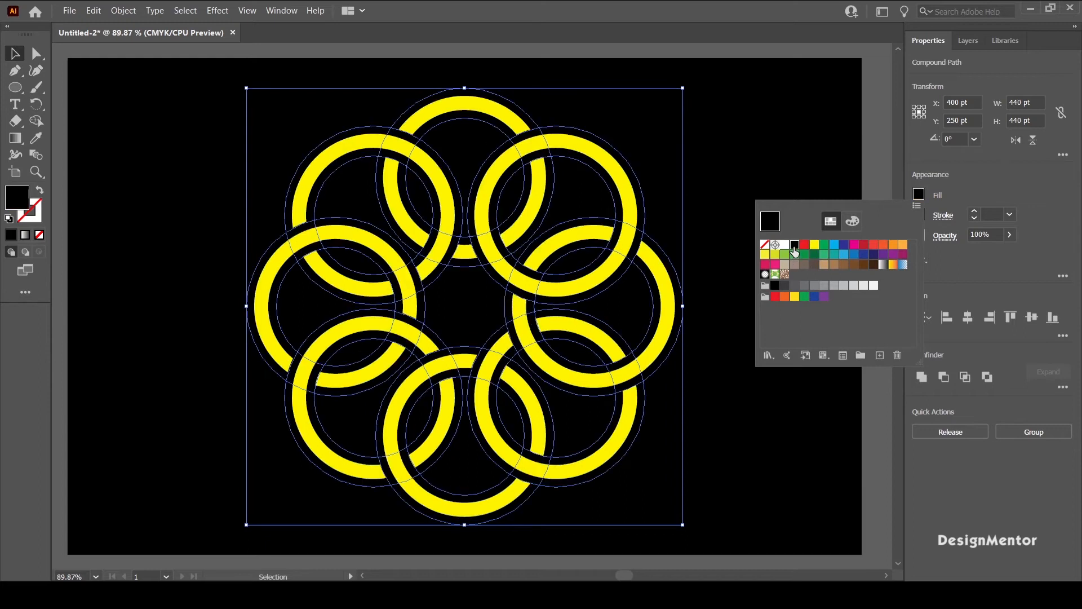
pyautogui.click(713, 138)
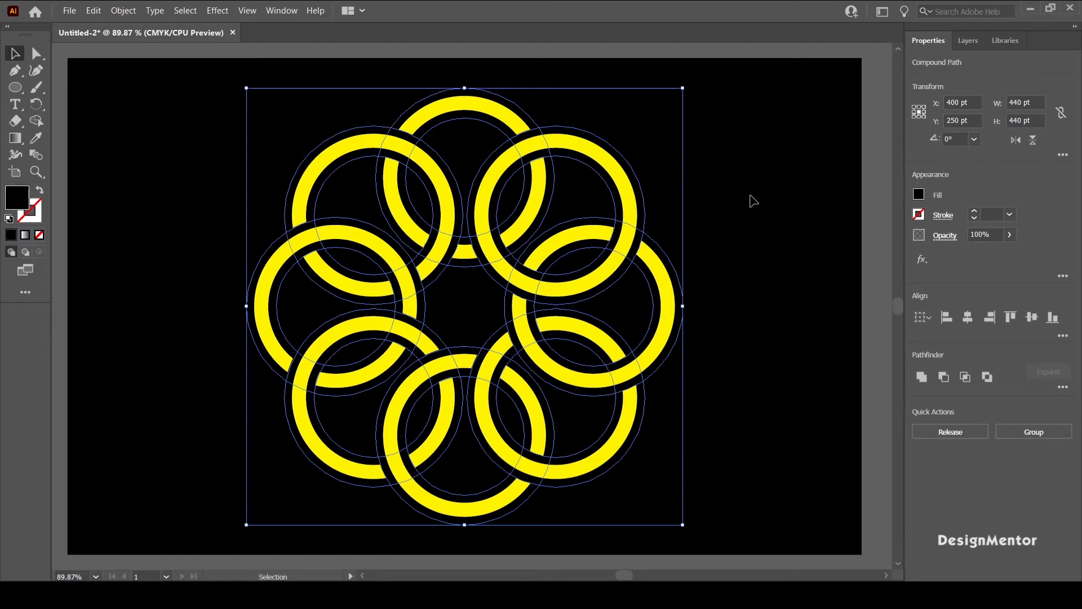
# Step: Select all ring artwork and use Shape Builder with black to cut gaps across the upper-right ring at its outer crossing with the top ring
pyautogui.hotkey('ctrl', 'g')
pyautogui.hotkey('shift', 'm')
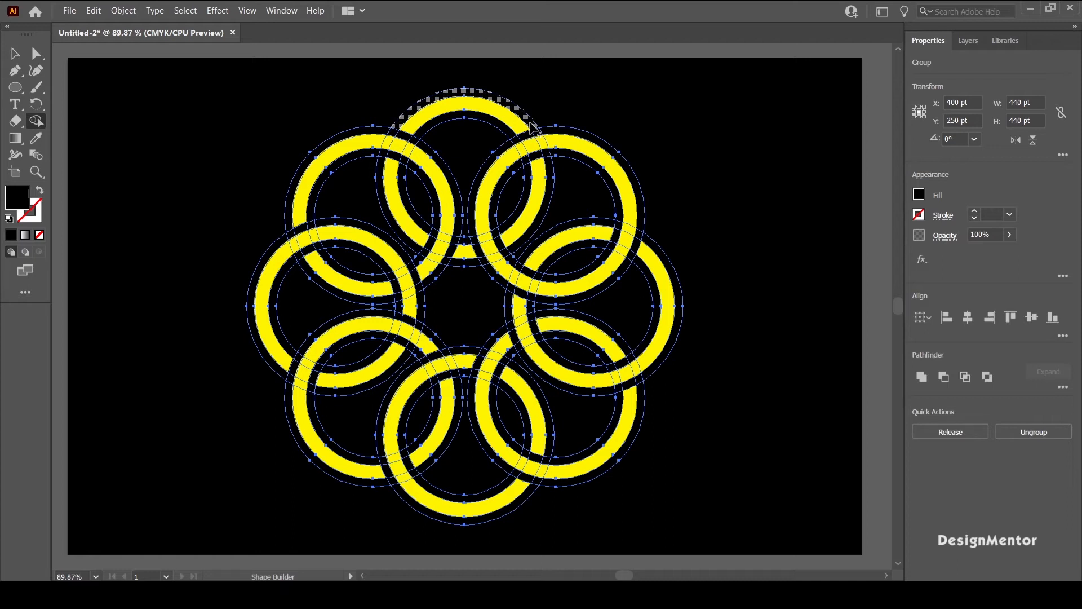
pyautogui.moveTo(532, 125)
pyautogui.mouseDown()
pyautogui.moveTo(548, 160)
pyautogui.moveTo(584, 81)
pyautogui.mouseUp()
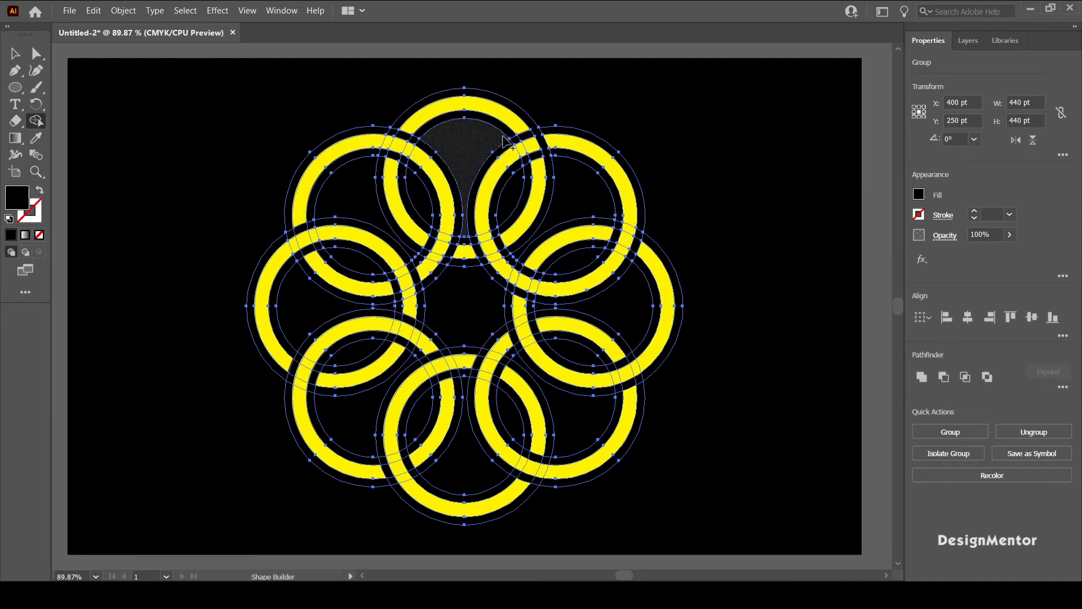
pyautogui.click(528, 164)
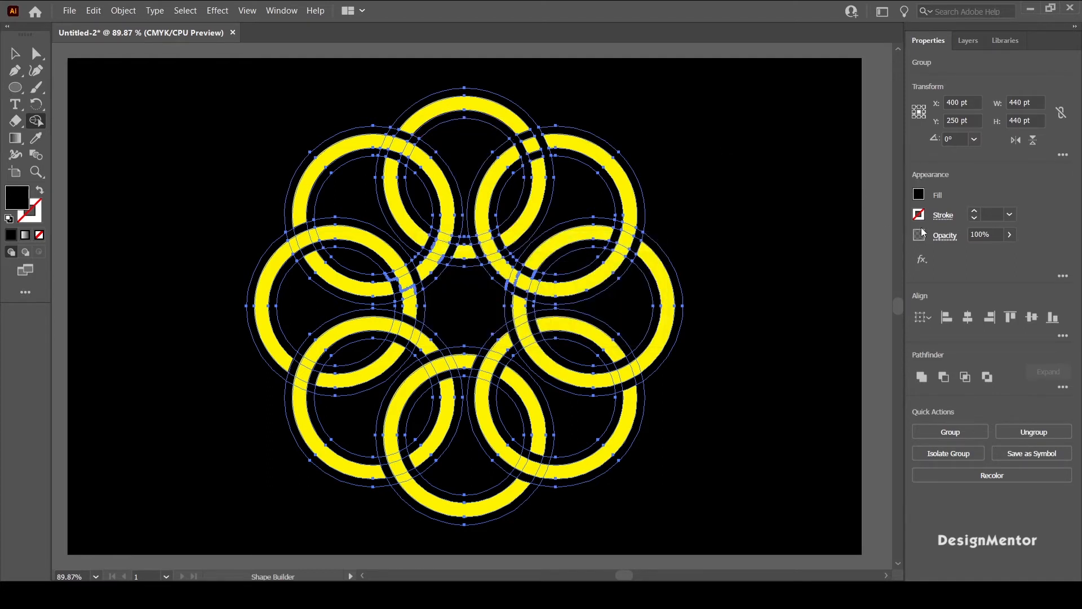
# Step: Set the fill to yellow and merge the top ring's segments over the upper-right ring's outer crossing and the upper-left ring's inner crossing
pyautogui.click(919, 195)
pyautogui.click(814, 244)
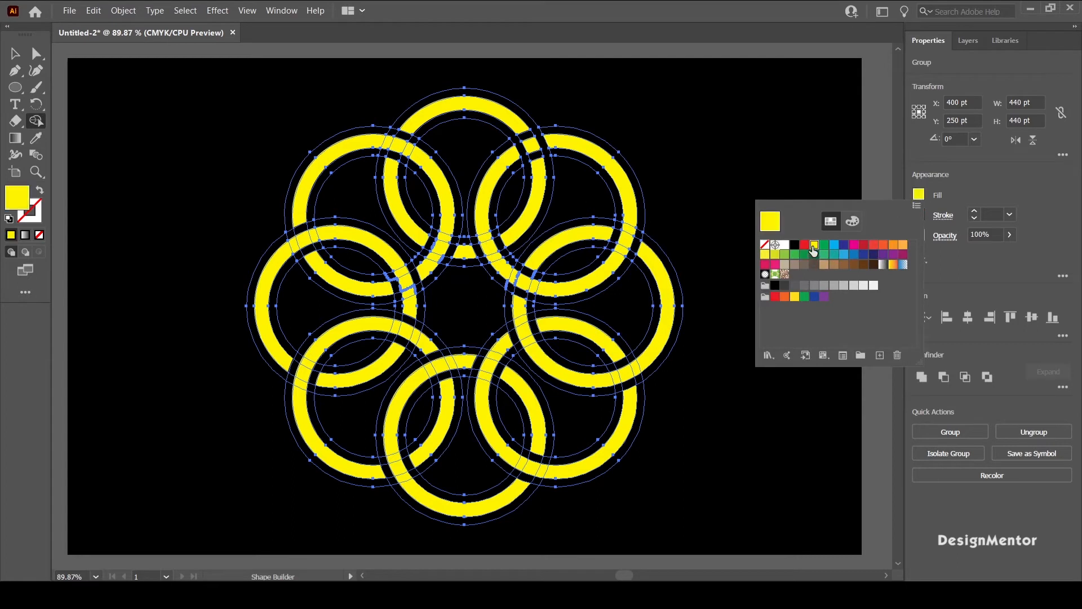
pyautogui.click(684, 124)
pyautogui.moveTo(517, 131); pyautogui.dragTo(540, 161)
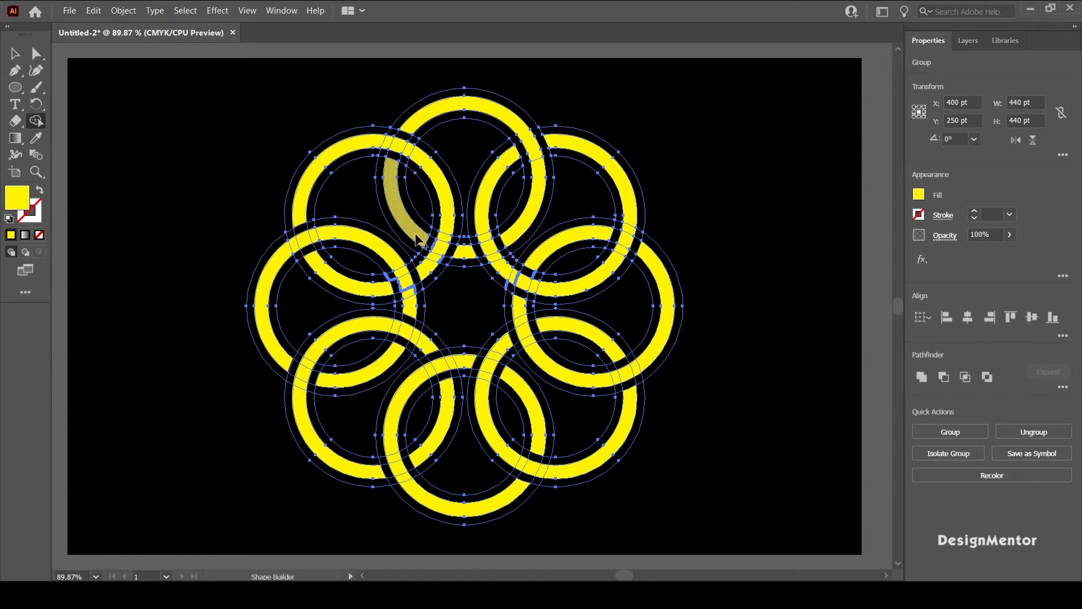
pyautogui.moveTo(424, 244); pyautogui.dragTo(458, 258)
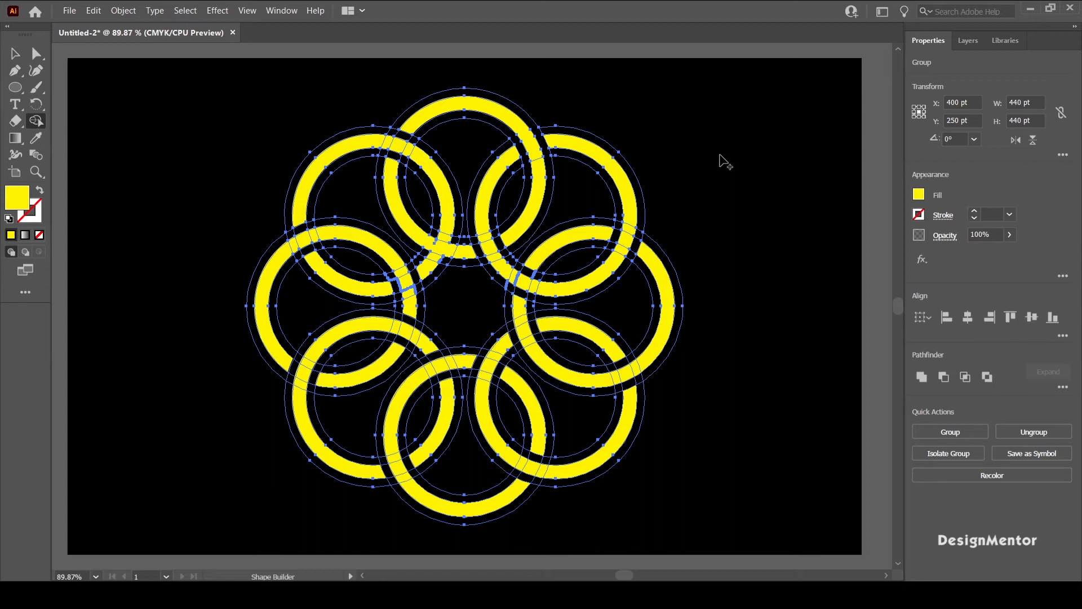
# Step: Set the fill to black and use Shape Builder to cut gaps across the upper-left ring beside the top ring at their inner crossing
pyautogui.click(919, 195)
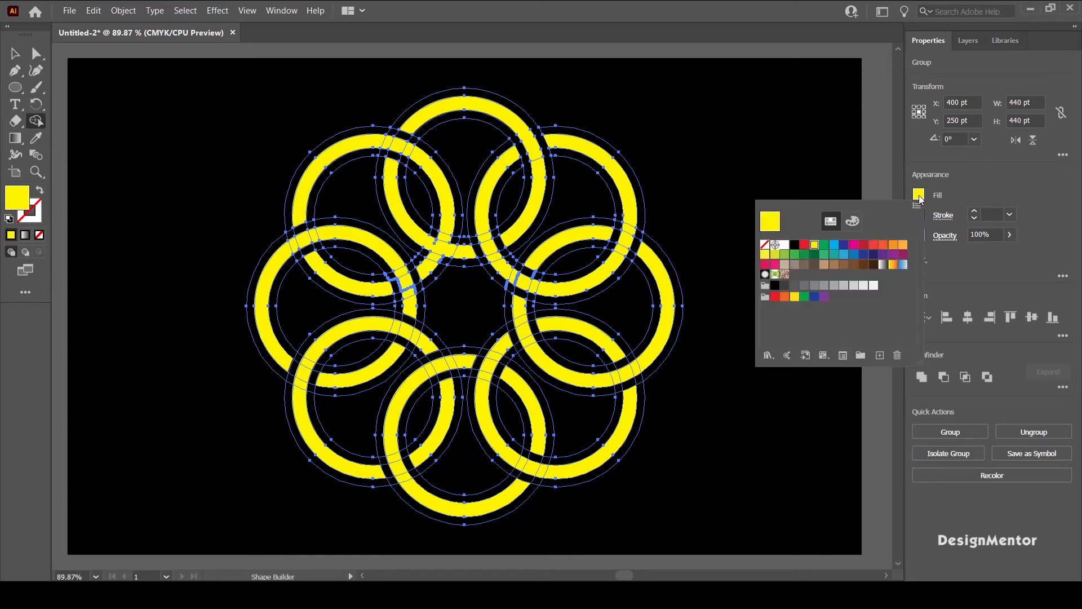
pyautogui.click(795, 244)
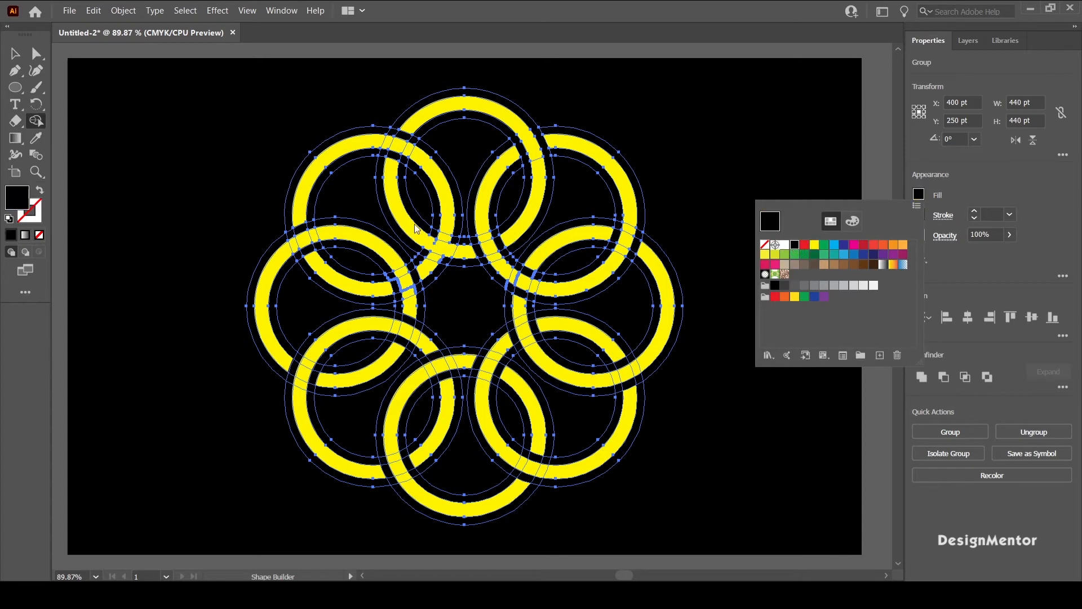
pyautogui.click(877, 147)
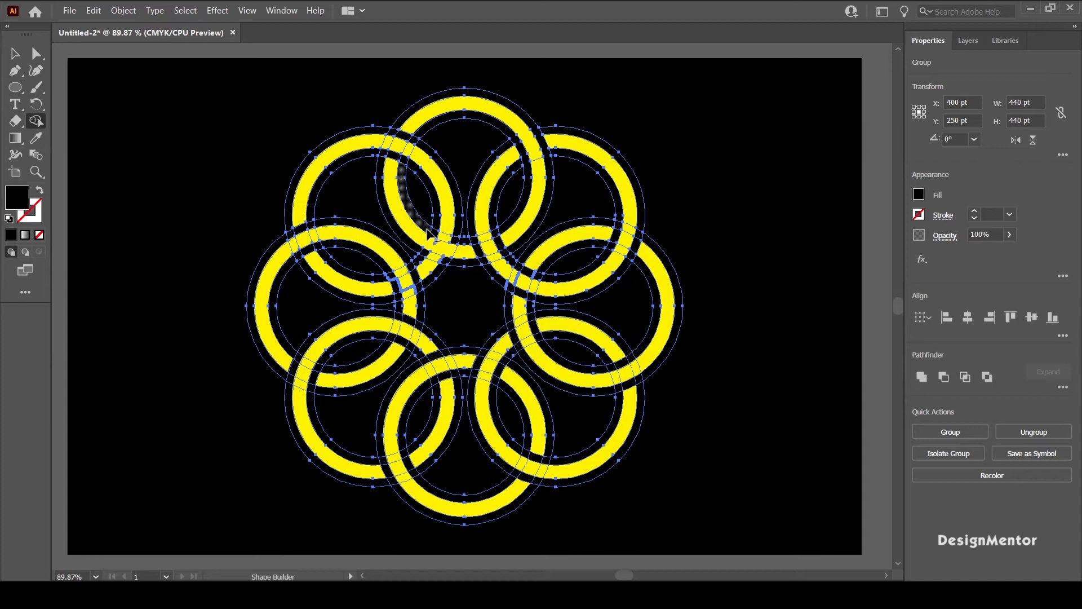
pyautogui.moveTo(444, 236); pyautogui.dragTo(452, 236)
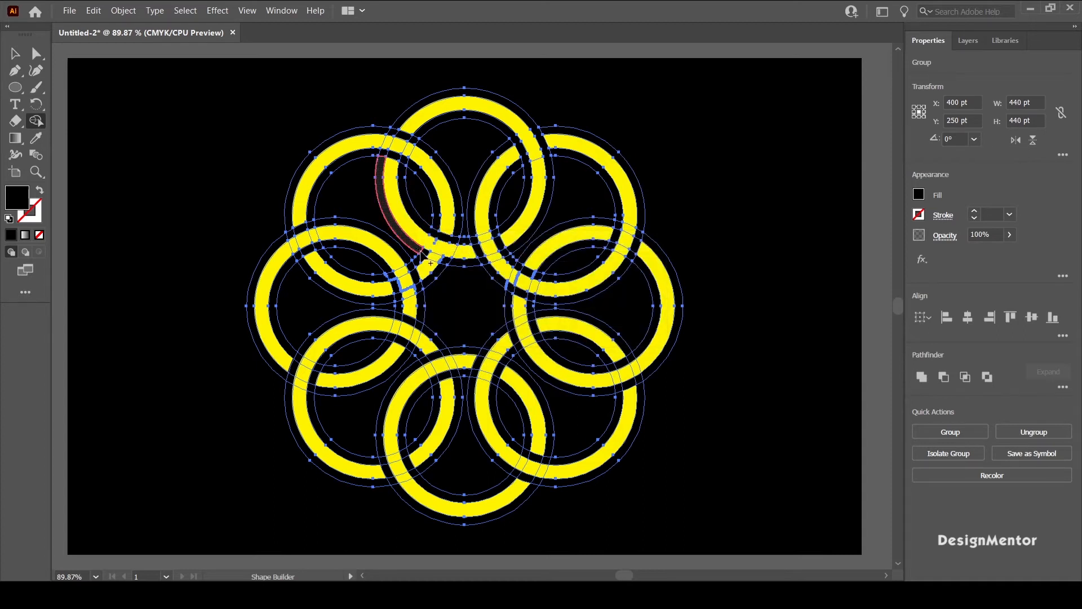
pyautogui.click(444, 261)
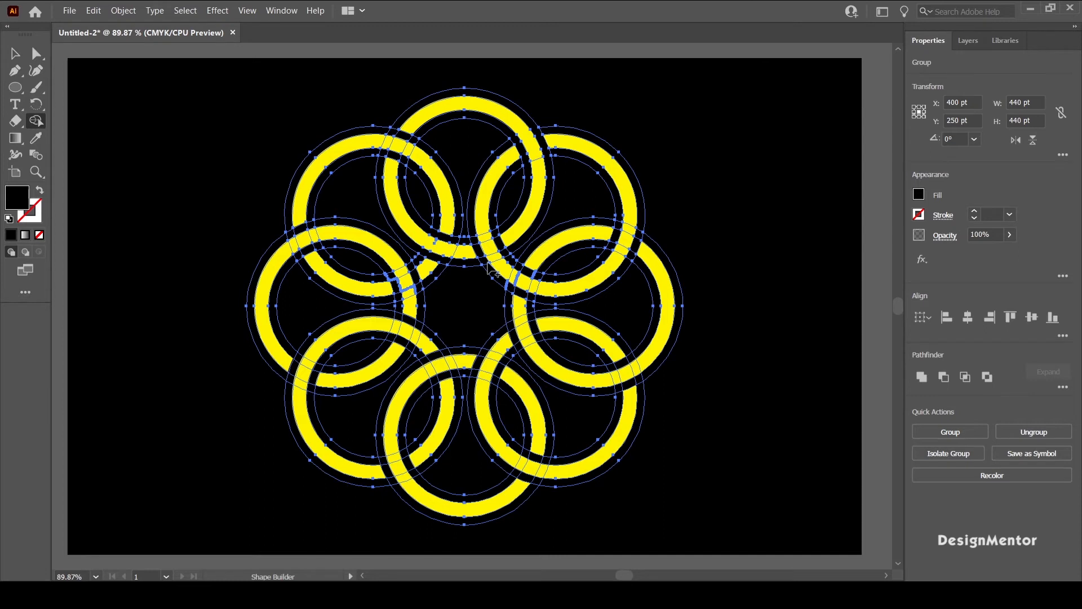
# Step: Cut black gaps across the left ring on both sides of the upper-left ring at their inner crossing
pyautogui.moveTo(316, 249)
pyautogui.mouseDown()
pyautogui.moveTo(405, 288)
pyautogui.moveTo(410, 271)
pyautogui.mouseUp()
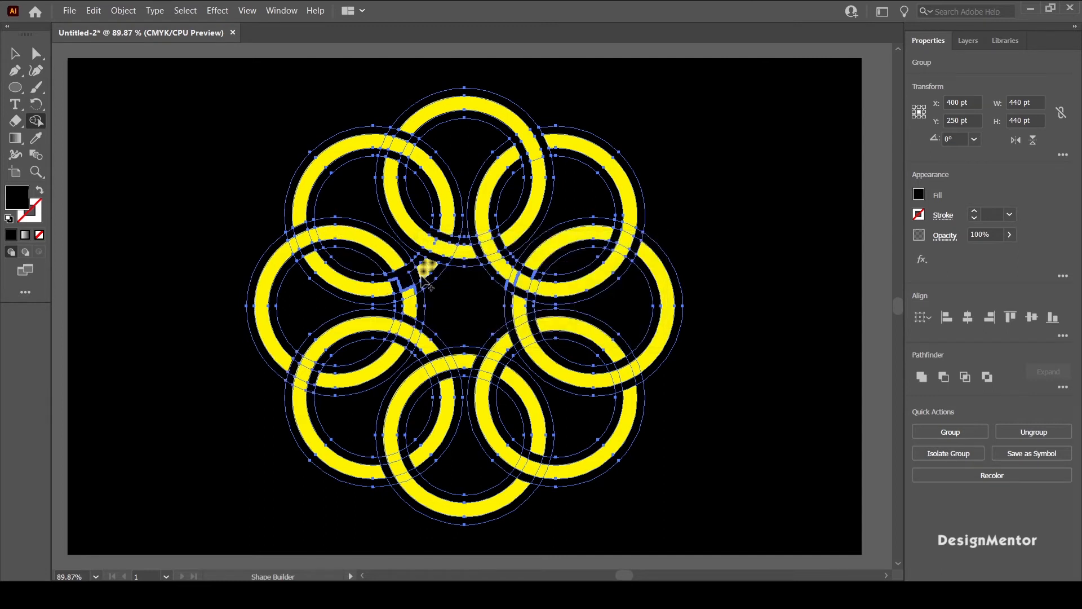
pyautogui.moveTo(318, 249)
pyautogui.mouseDown()
pyautogui.moveTo(378, 282)
pyautogui.moveTo(420, 273)
pyautogui.mouseUp()
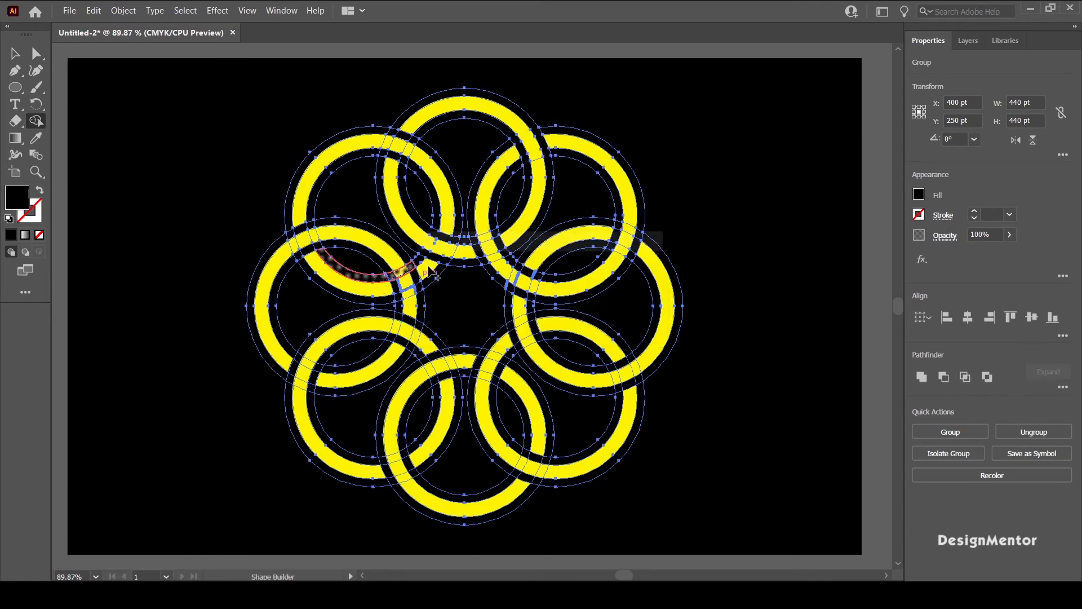
pyautogui.moveTo(389, 304); pyautogui.dragTo(443, 292)
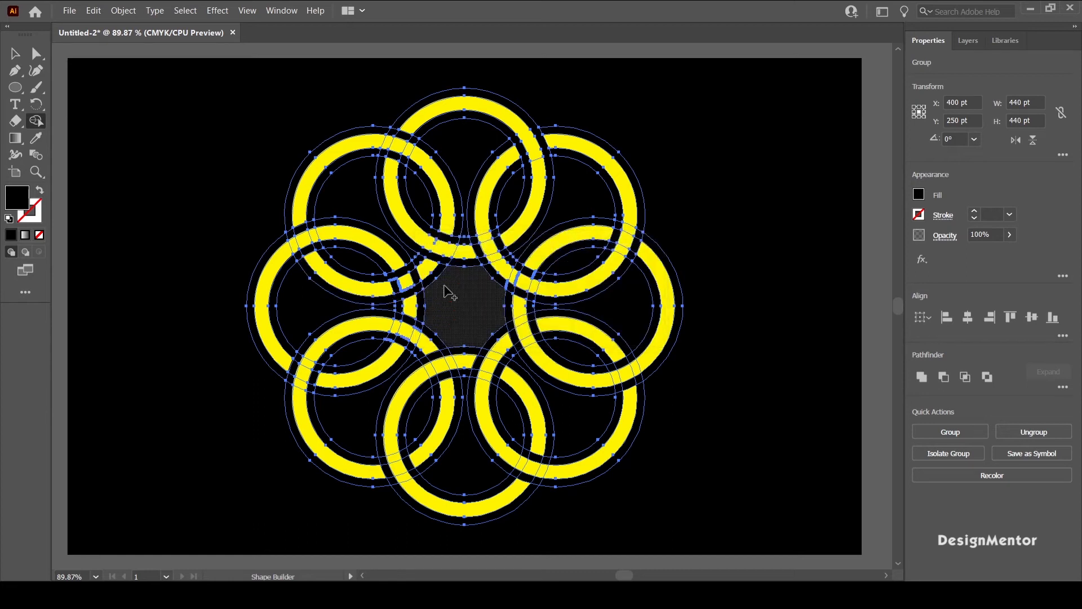
# Step: With a yellow fill, merge the upper-left ring over the left ring and the left ring over the lower-left ring at their inner crossings
pyautogui.click(918, 194)
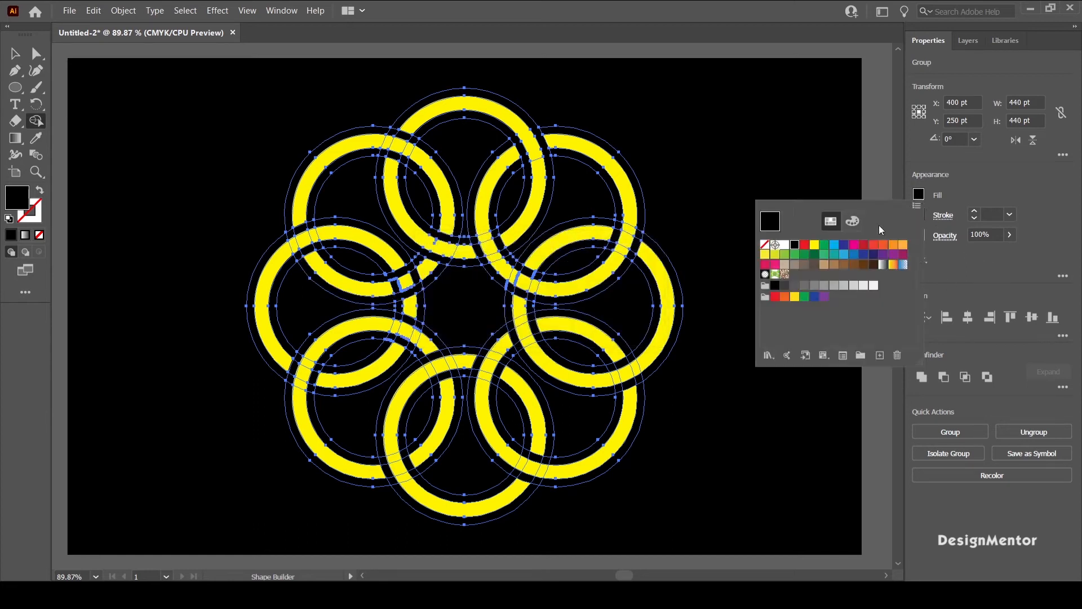
pyautogui.click(814, 244)
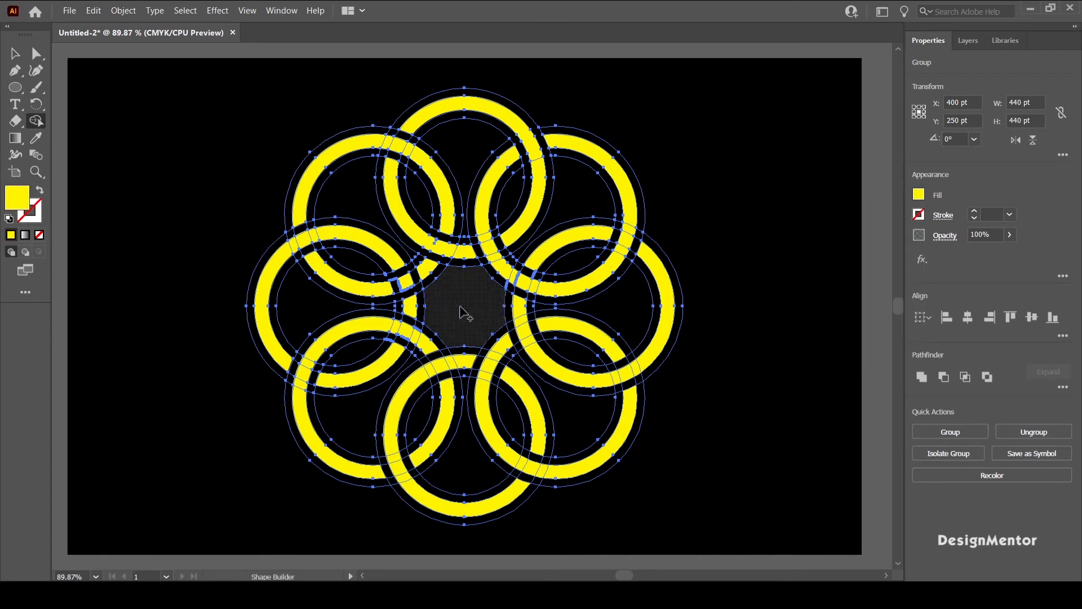
pyautogui.moveTo(386, 292); pyautogui.dragTo(431, 268)
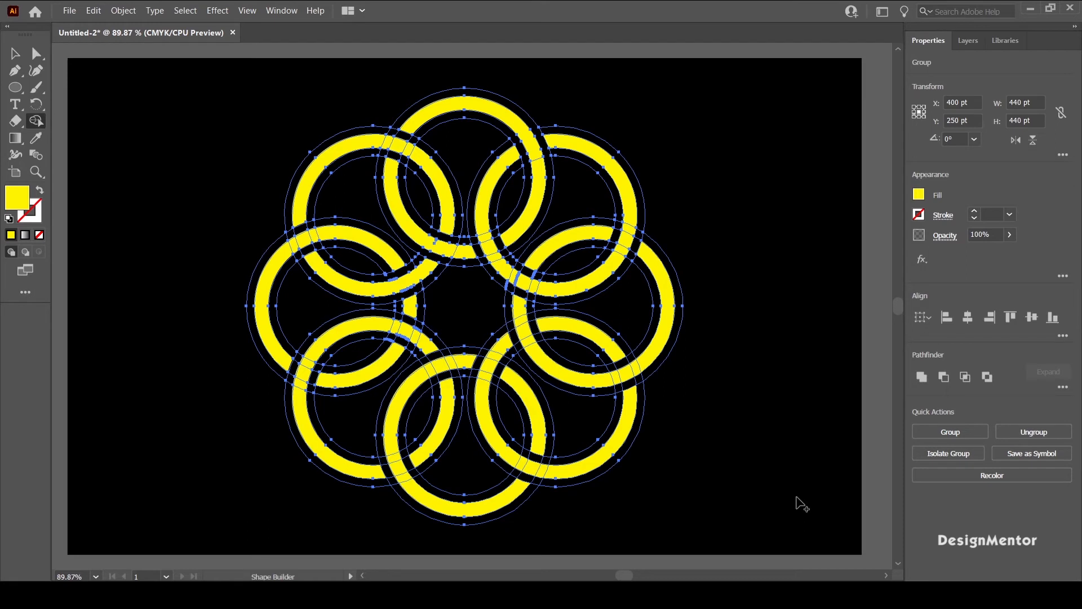
pyautogui.moveTo(393, 353); pyautogui.dragTo(409, 317)
# Step: Set the fill to black and cut gaps across the lower-left ring on both sides of the left ring at their inner crossing
pyautogui.click(917, 197)
pyautogui.click(793, 245)
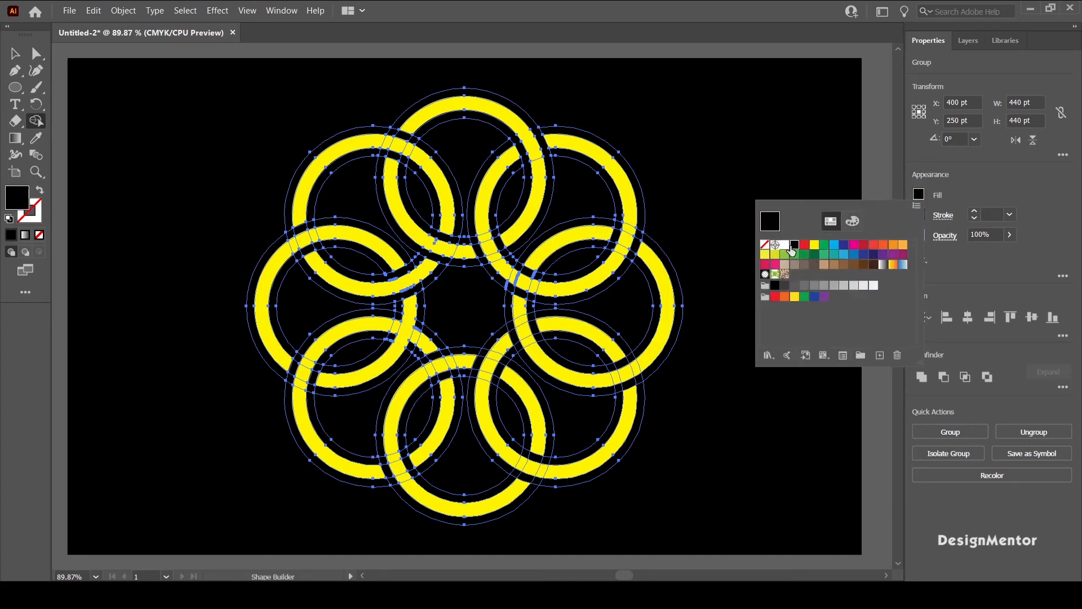
pyautogui.click(881, 189)
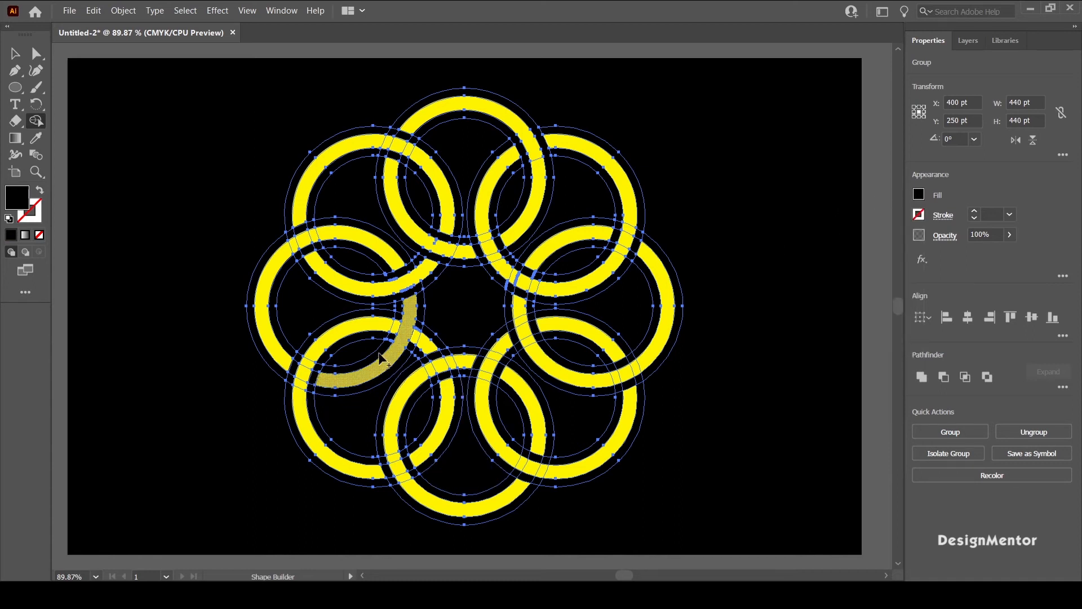
pyautogui.moveTo(323, 369)
pyautogui.mouseDown()
pyautogui.moveTo(395, 344)
pyautogui.moveTo(400, 326)
pyautogui.mouseUp()
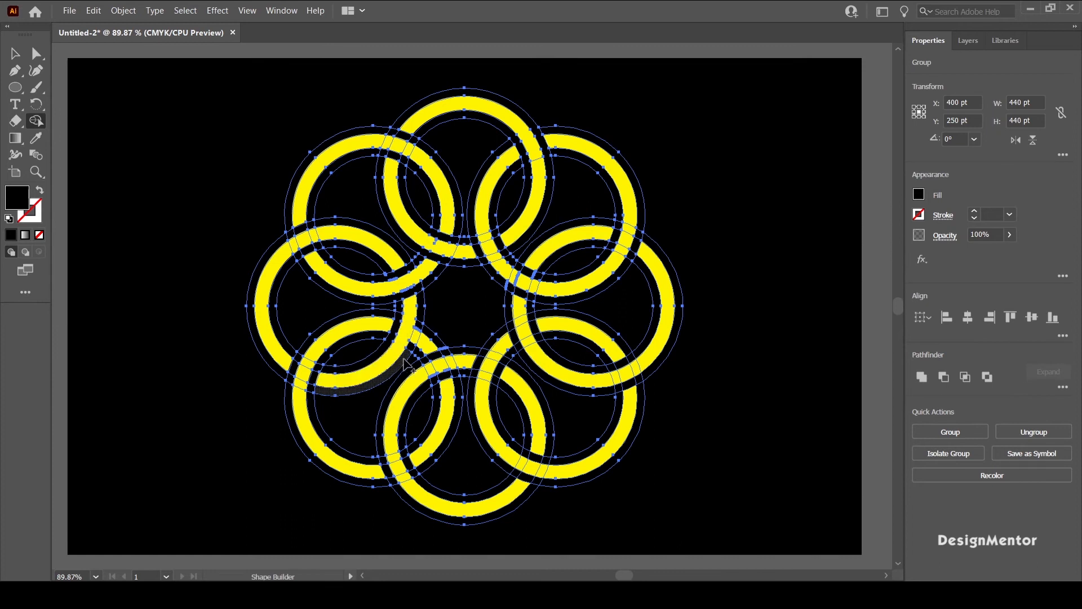
pyautogui.moveTo(408, 364); pyautogui.dragTo(430, 334)
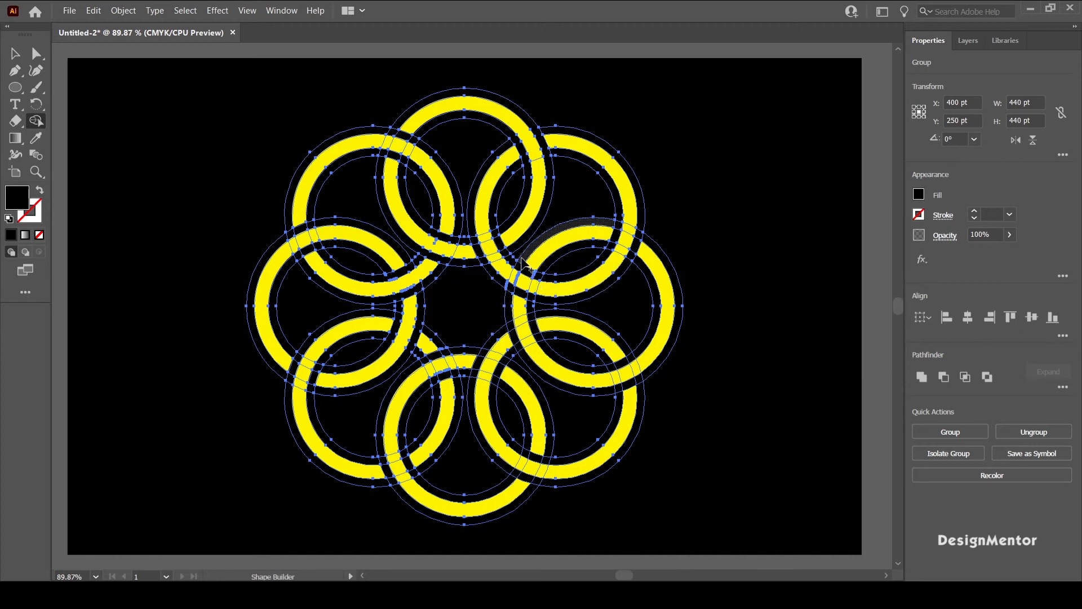
# Step: Cut black gaps across the upper-right ring on both sides of the right ring at their inner crossing, undoing the first misplaced merge
pyautogui.moveTo(509, 299); pyautogui.dragTo(509, 306)
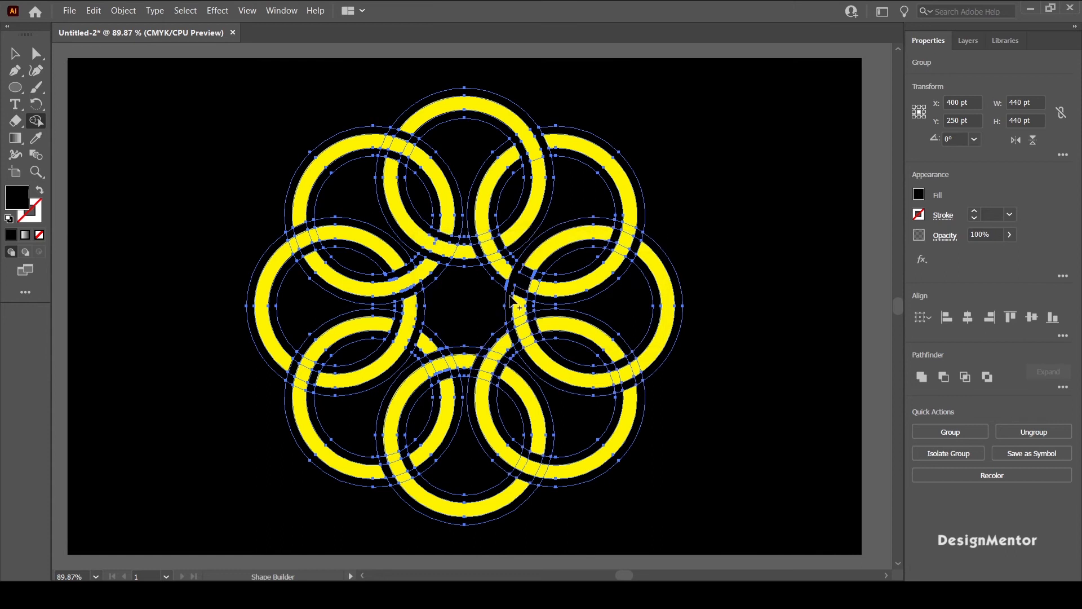
pyautogui.hotkey('ctrl', 'z')
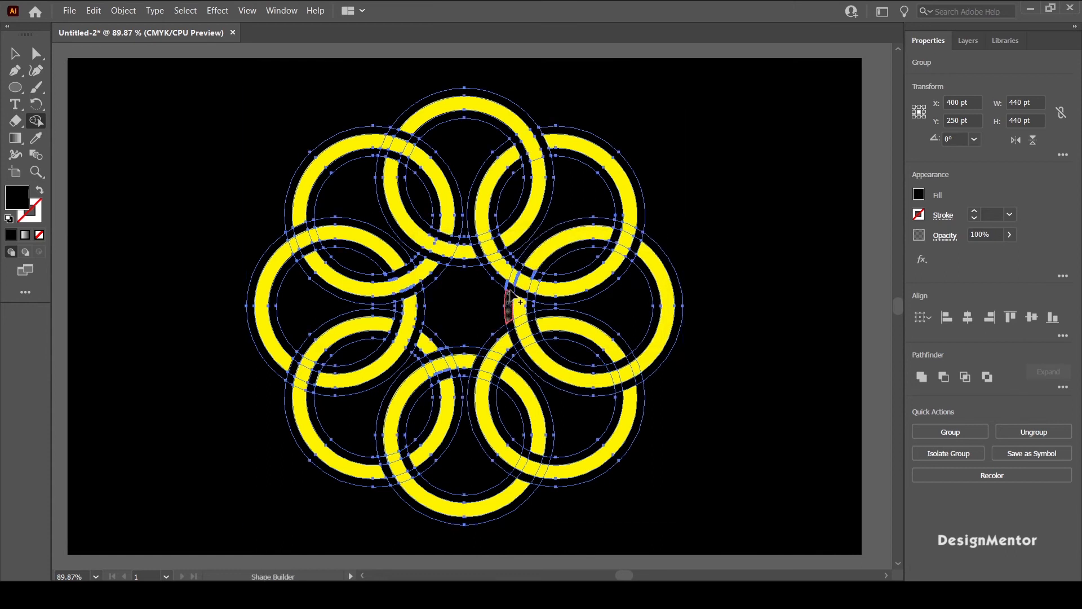
pyautogui.click(520, 271)
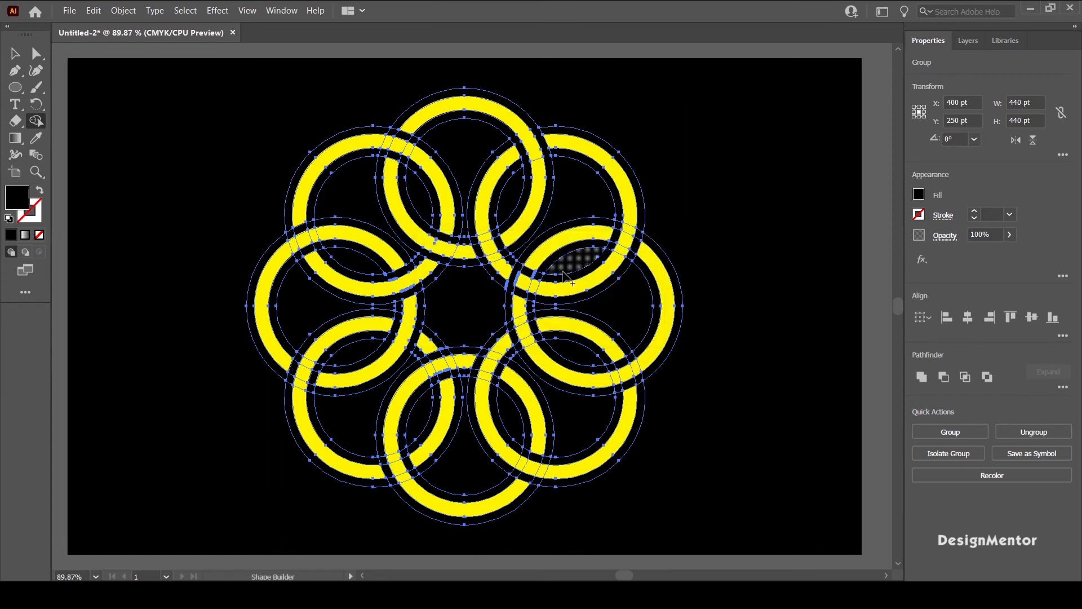
pyautogui.moveTo(530, 305); pyautogui.dragTo(540, 276)
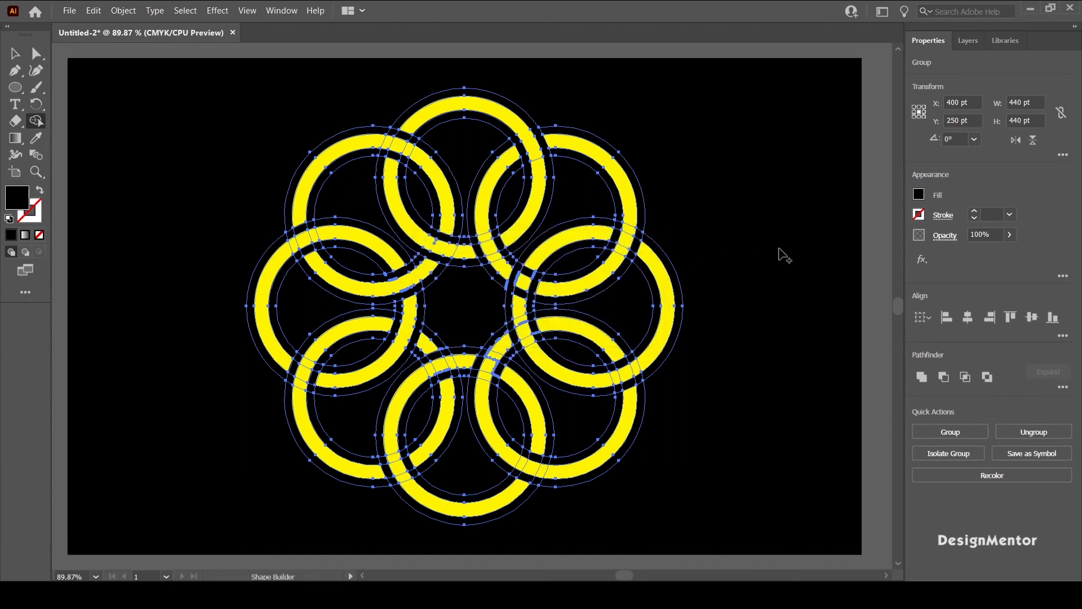
# Step: With a yellow fill, merge the right ring over the upper-right ring and the lower-right ring over the right ring at their inner crossings
pyautogui.click(918, 195)
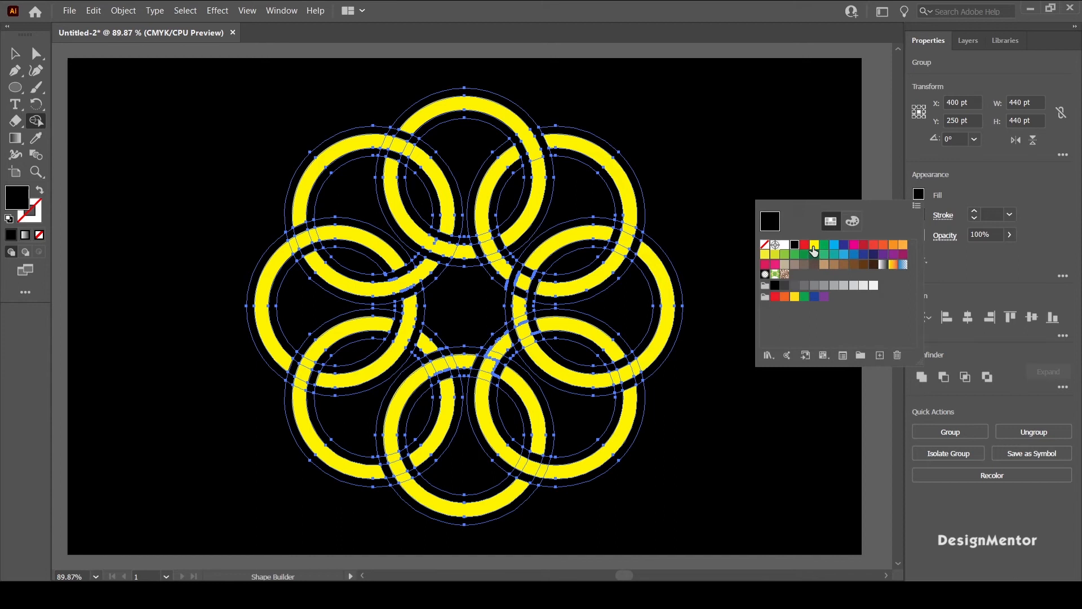
pyautogui.click(815, 244)
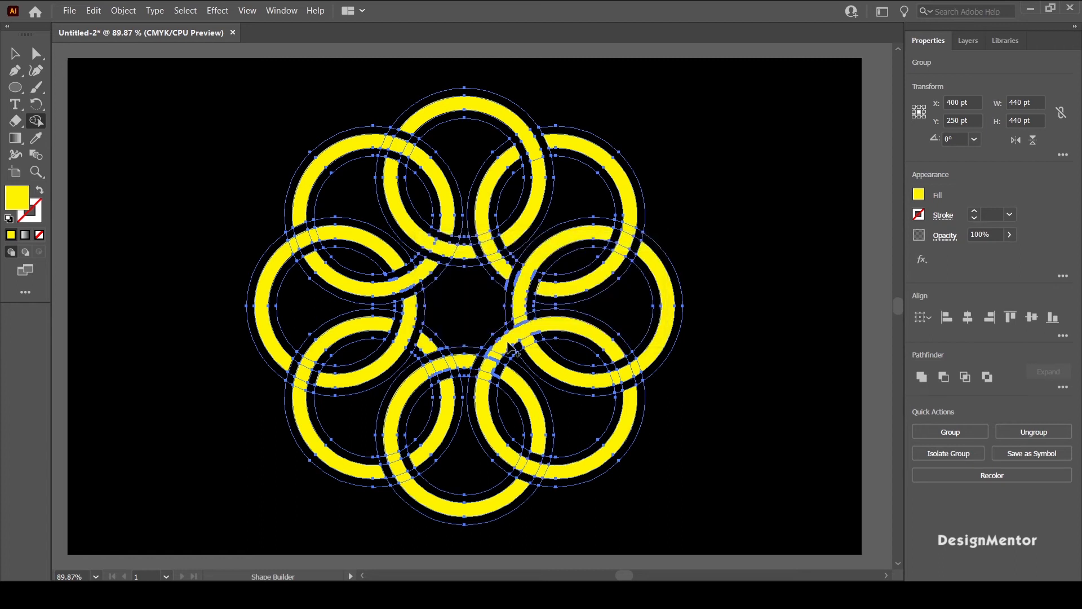
# Step: With a black fill, cut inner-crossing gaps across the right ring beside the lower-right ring and across the lower-right ring beside the bottom ring
pyautogui.click(918, 194)
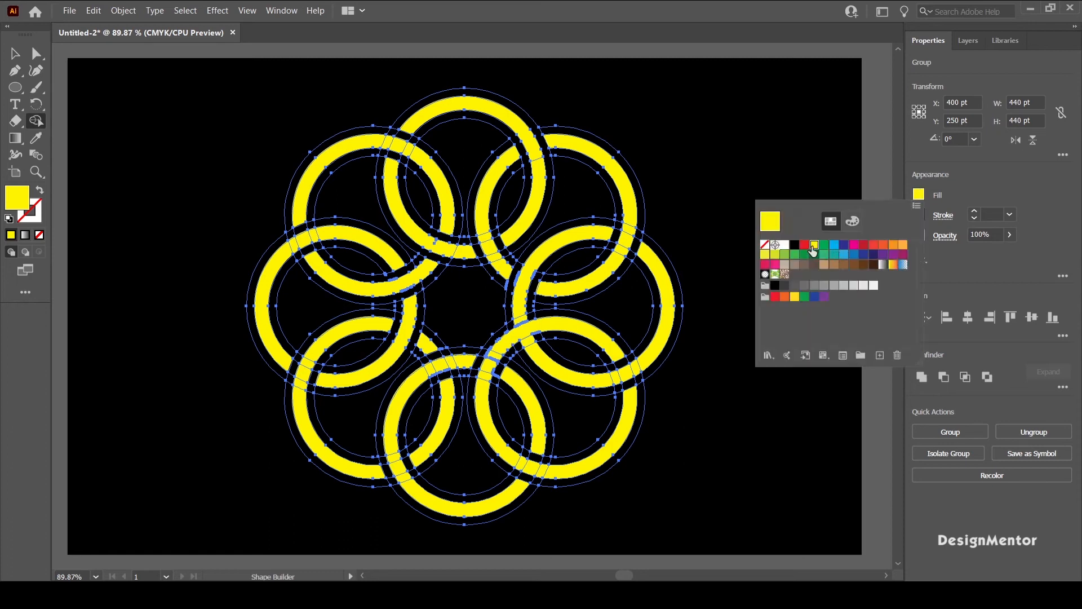
pyautogui.click(794, 244)
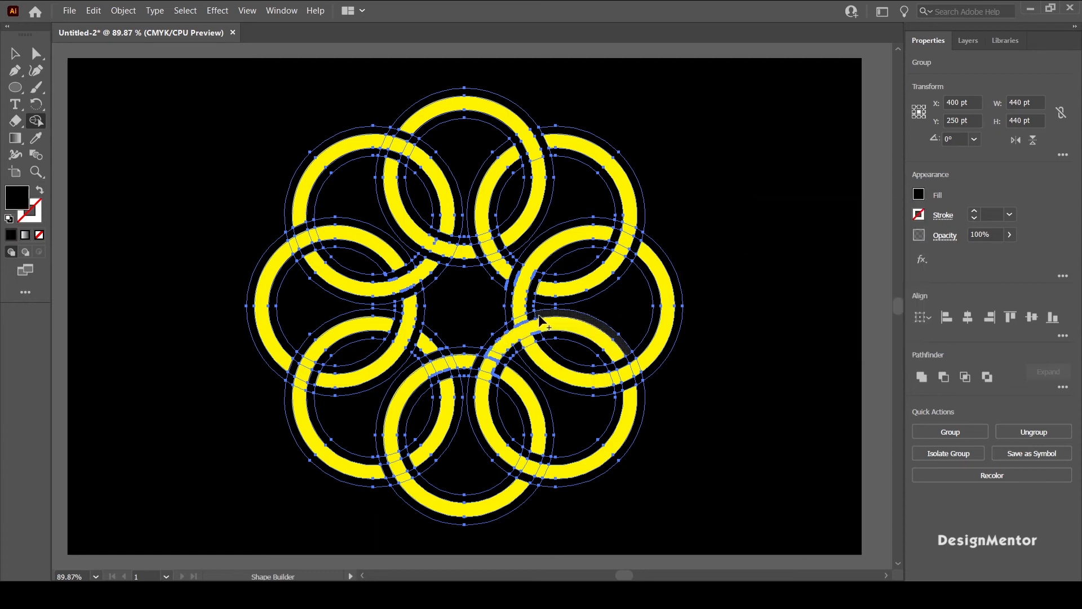
pyautogui.click(527, 330)
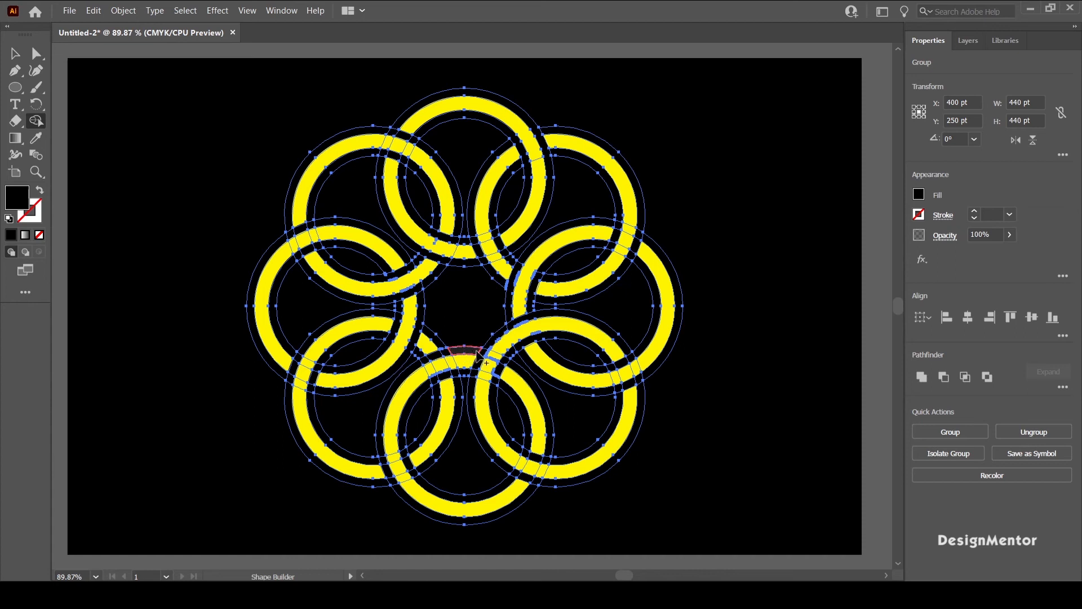
pyautogui.moveTo(509, 364); pyautogui.dragTo(500, 362)
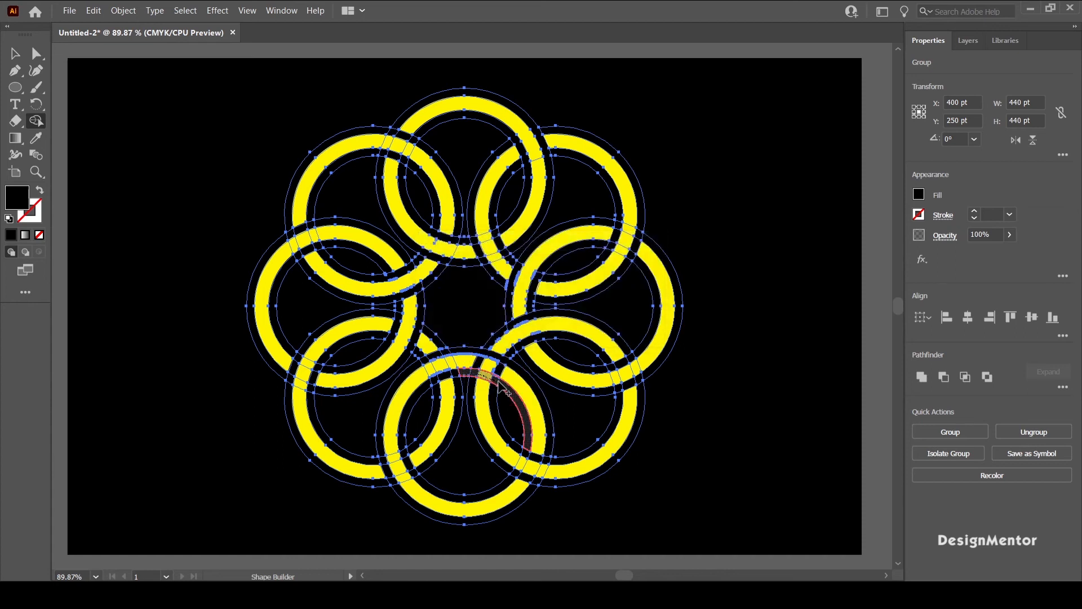
# Step: With a yellow fill, merge the bottom ring over the lower-right ring and the lower-left ring over the bottom ring at their inner crossings
pyautogui.click(918, 194)
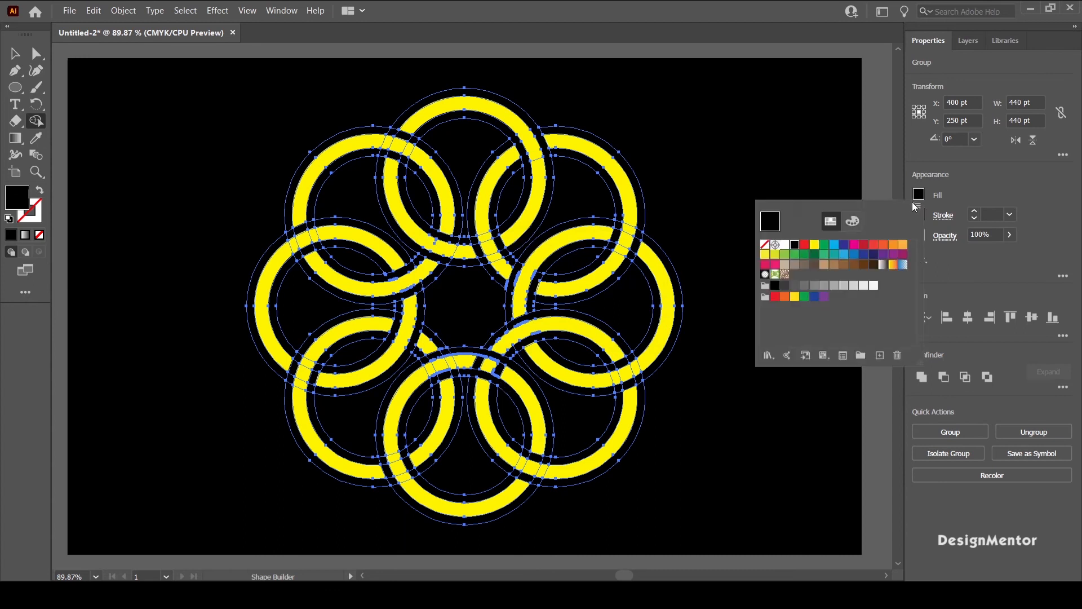
pyautogui.click(814, 244)
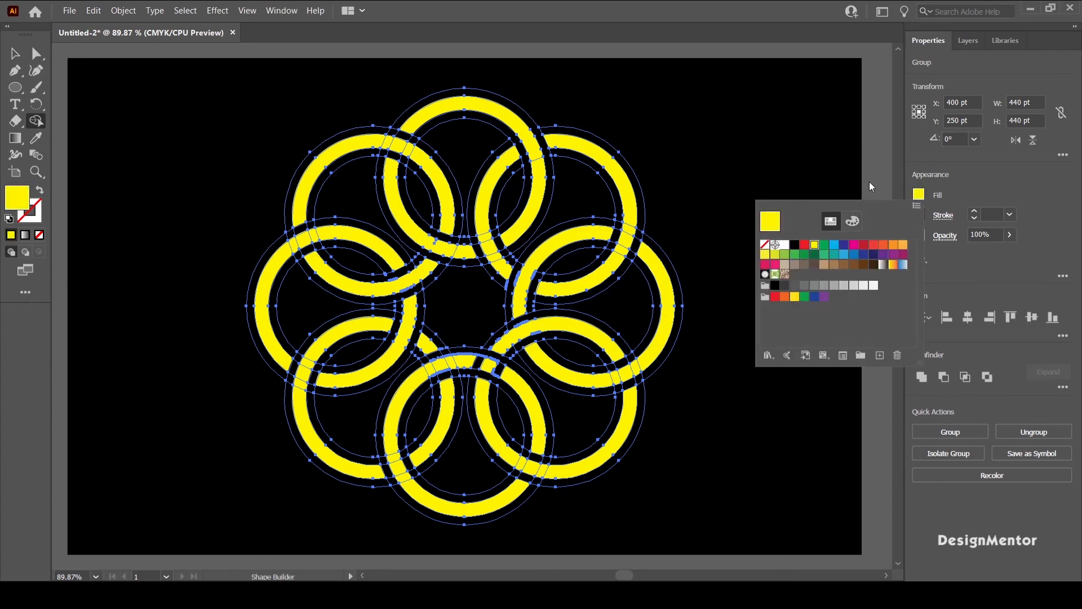
pyautogui.click(507, 379)
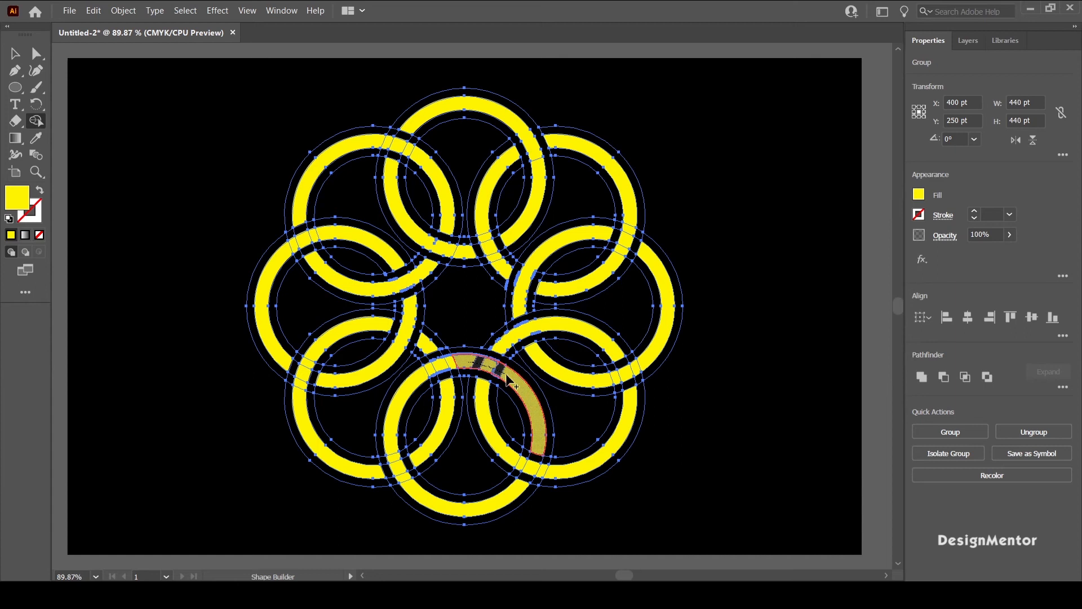
pyautogui.moveTo(506, 374); pyautogui.dragTo(506, 374)
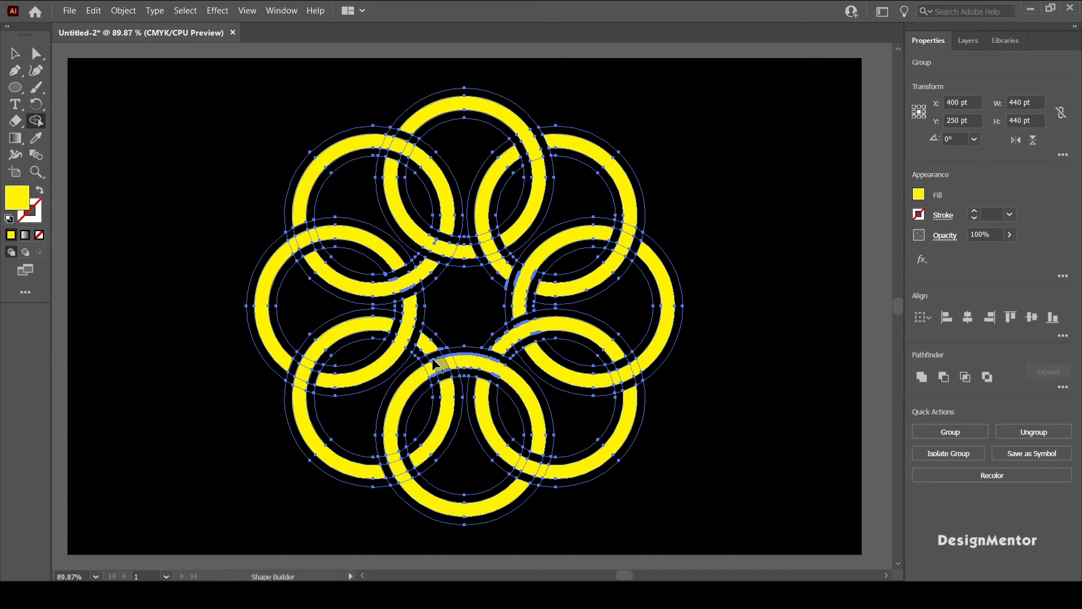
pyautogui.moveTo(432, 365); pyautogui.dragTo(448, 375)
# Step: Cut black gaps across the bottom ring beside the lower-left ring at their inner crossing, and deselect the artwork
pyautogui.click(919, 195)
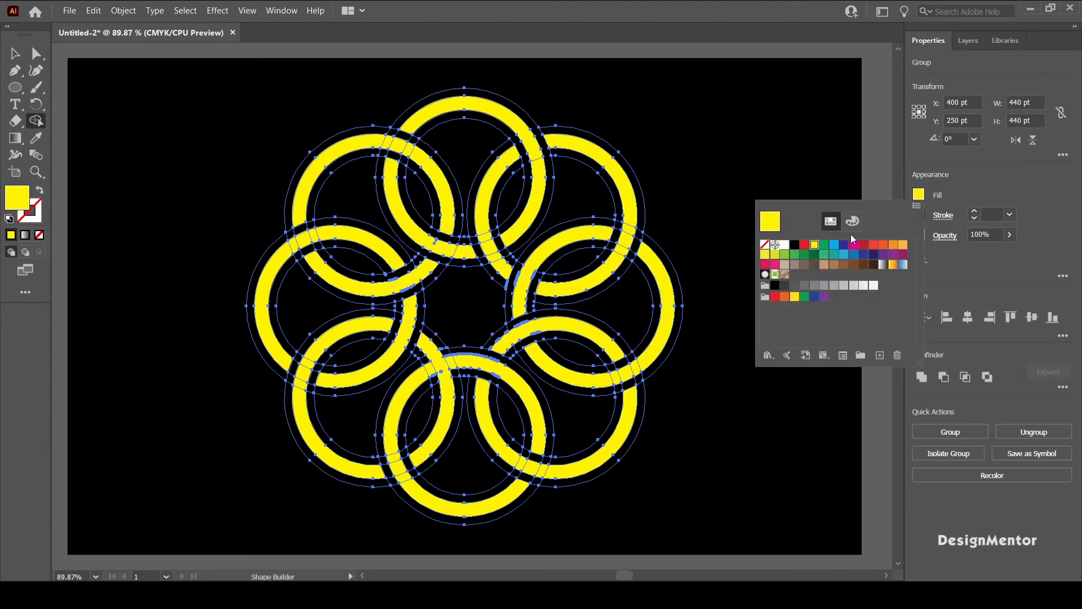
pyautogui.click(796, 246)
pyautogui.click(713, 354)
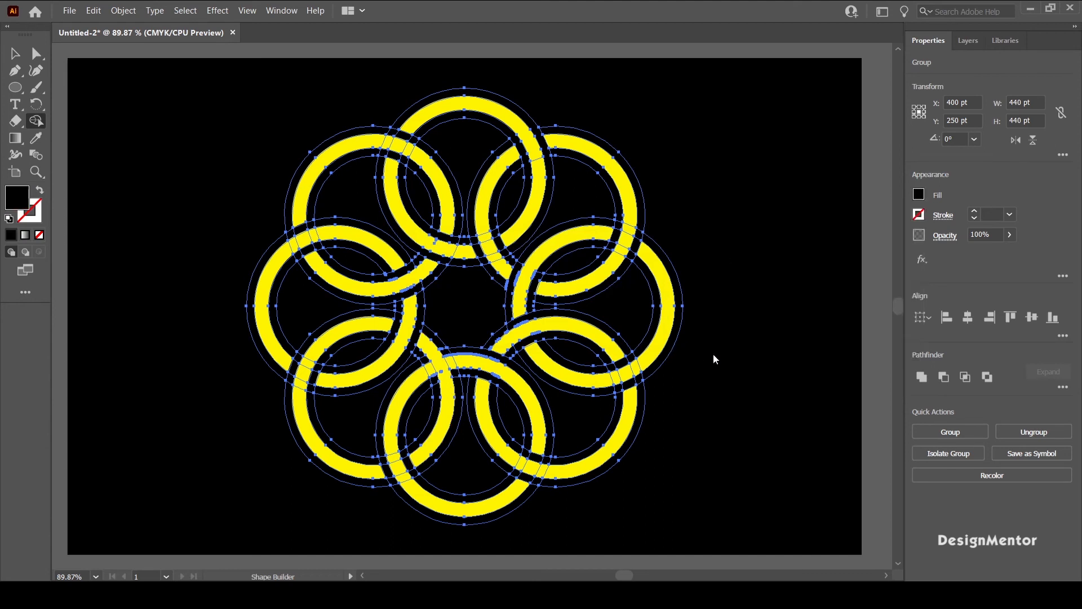
pyautogui.moveTo(438, 345)
pyautogui.mouseDown()
pyautogui.moveTo(455, 380)
pyautogui.moveTo(454, 370)
pyautogui.moveTo(430, 372)
pyautogui.moveTo(435, 386)
pyautogui.mouseUp()
pyautogui.press('v')
pyautogui.click(754, 235)
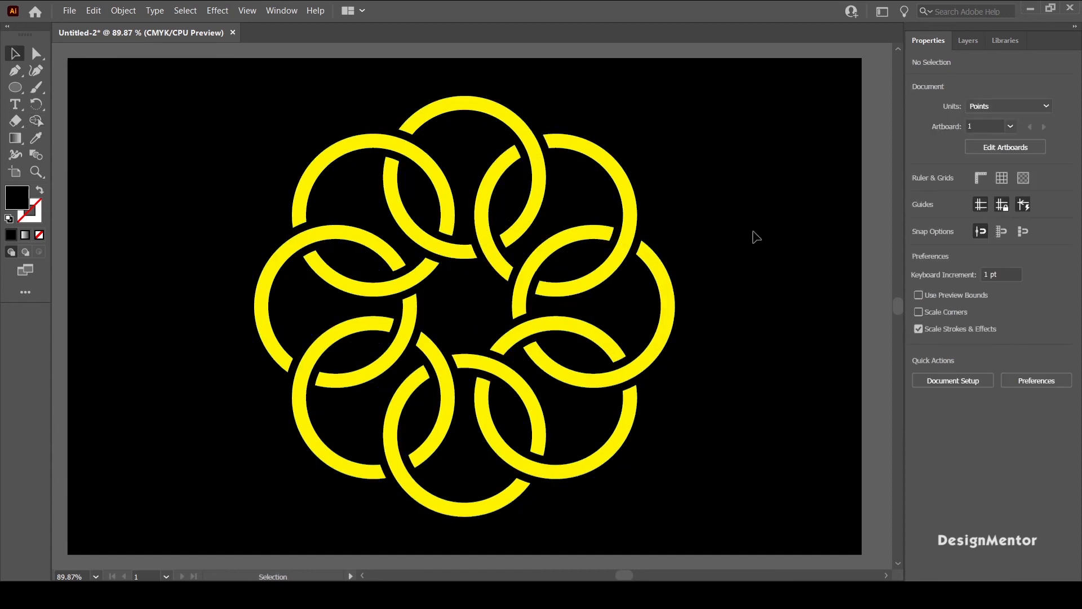